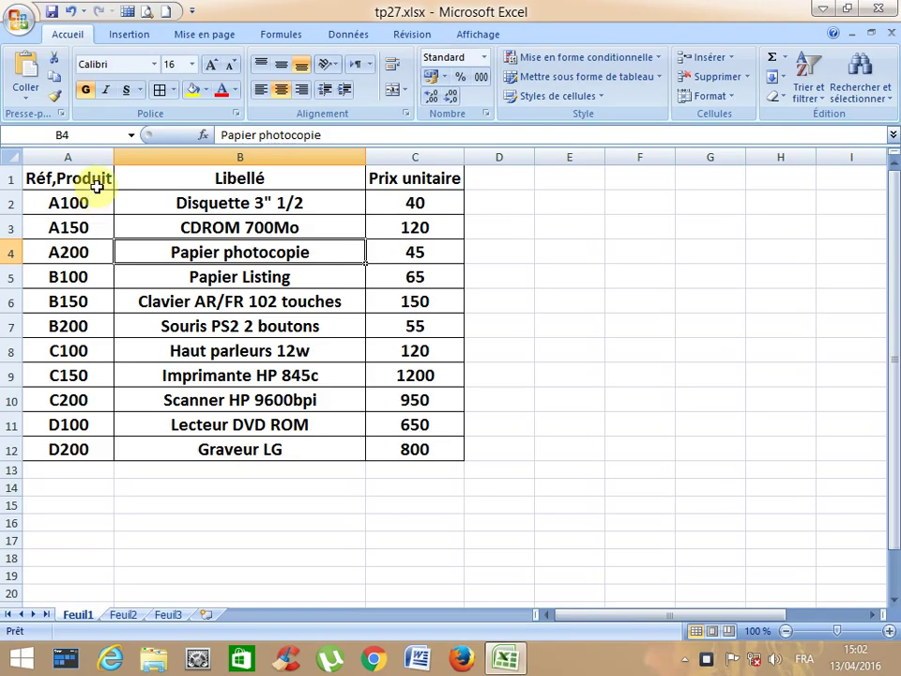
# Examine the Réf,Produit, Libellé and Prix unitaire headings of the product list on Feuil1
pyautogui.click(96, 177)
pyautogui.click(234, 183)
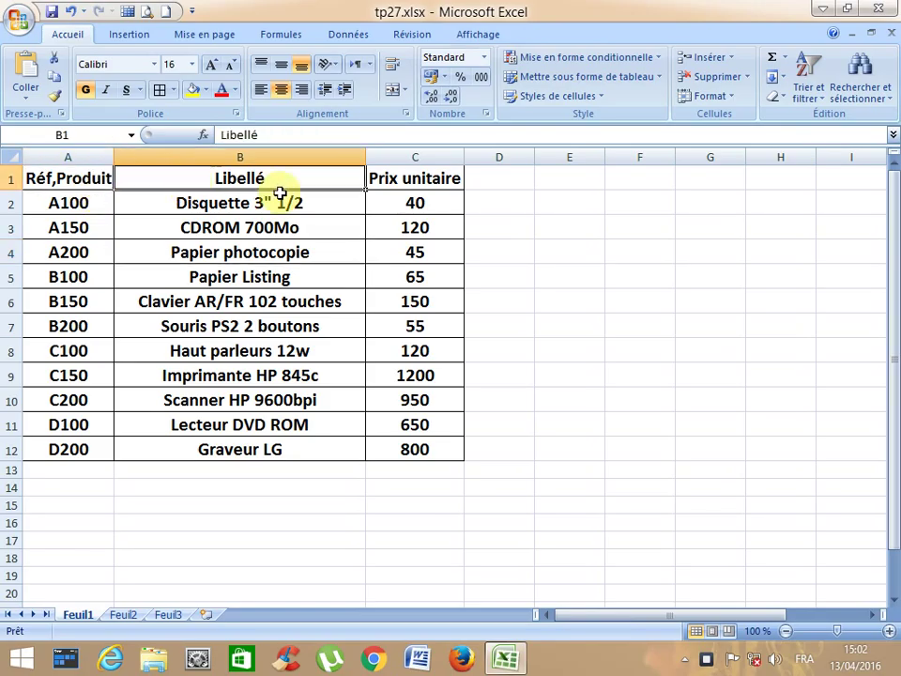
pyautogui.click(408, 180)
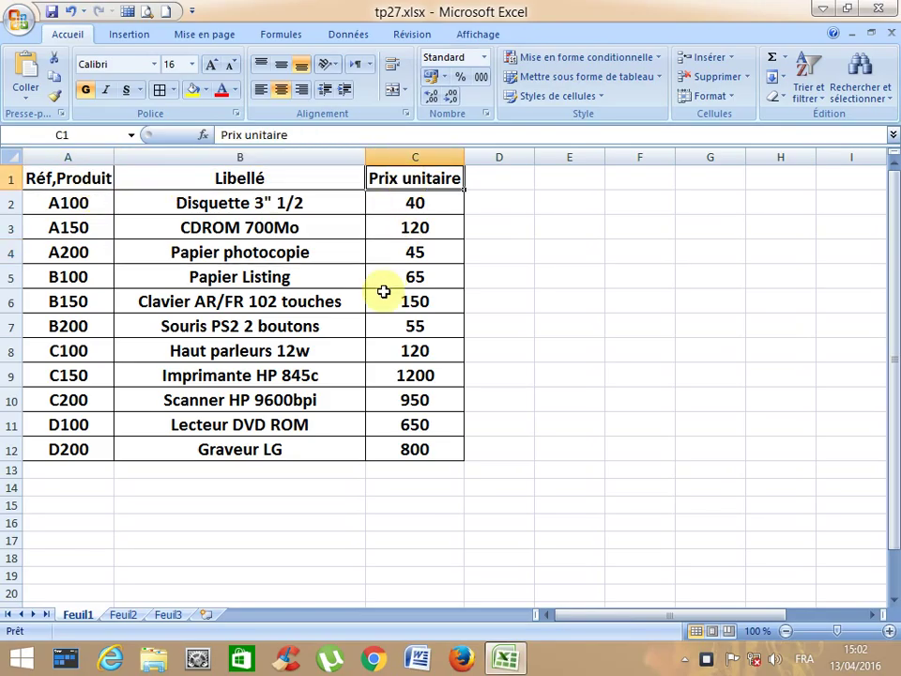
# Examine the Tableau des remises on Feuil2, going through its column headings from Réf,Produit to Total TTC
pyautogui.click(124, 615)
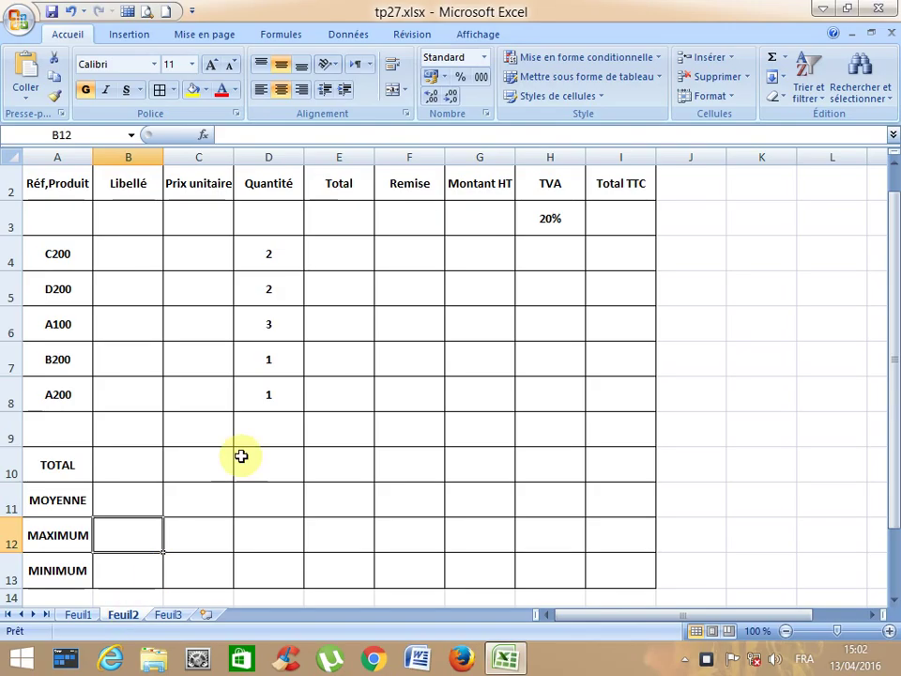
pyautogui.scroll(1, 192, 326)
pyautogui.scroll(-1, 192, 326)
pyautogui.scroll(1, 191, 325)
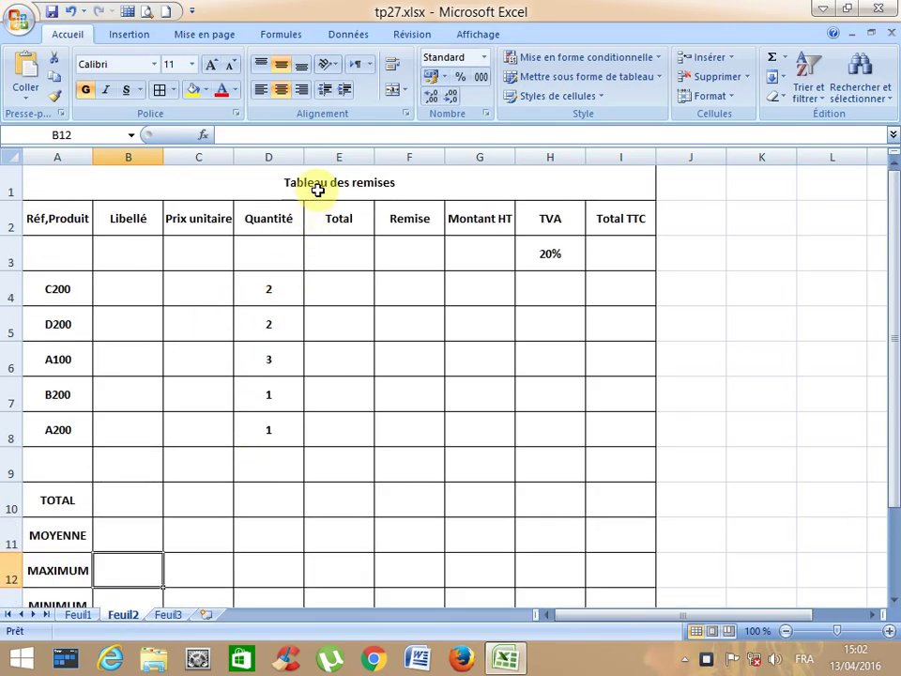
pyautogui.click(65, 223)
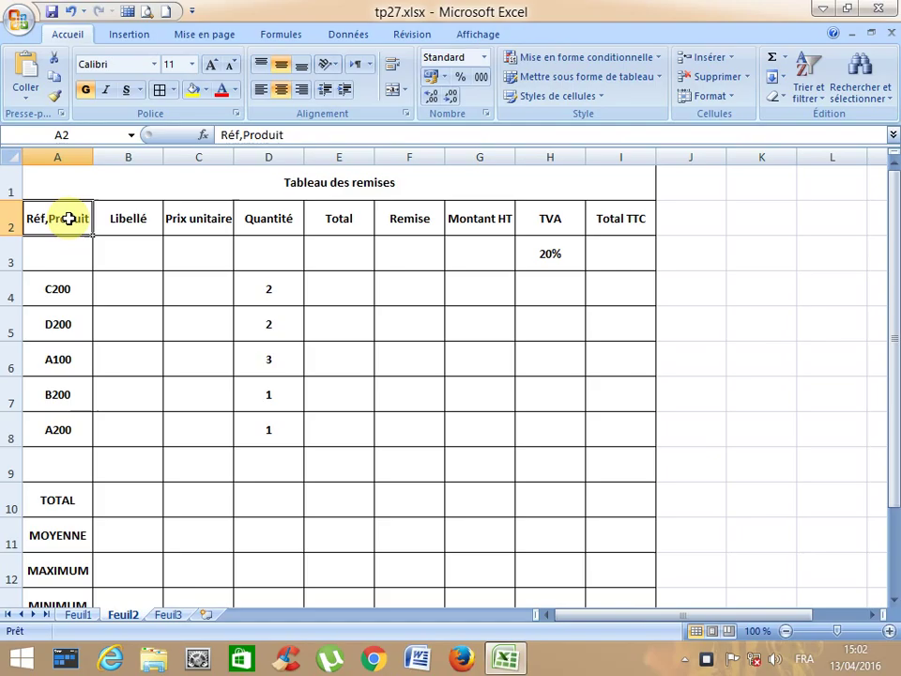
pyautogui.click(66, 394)
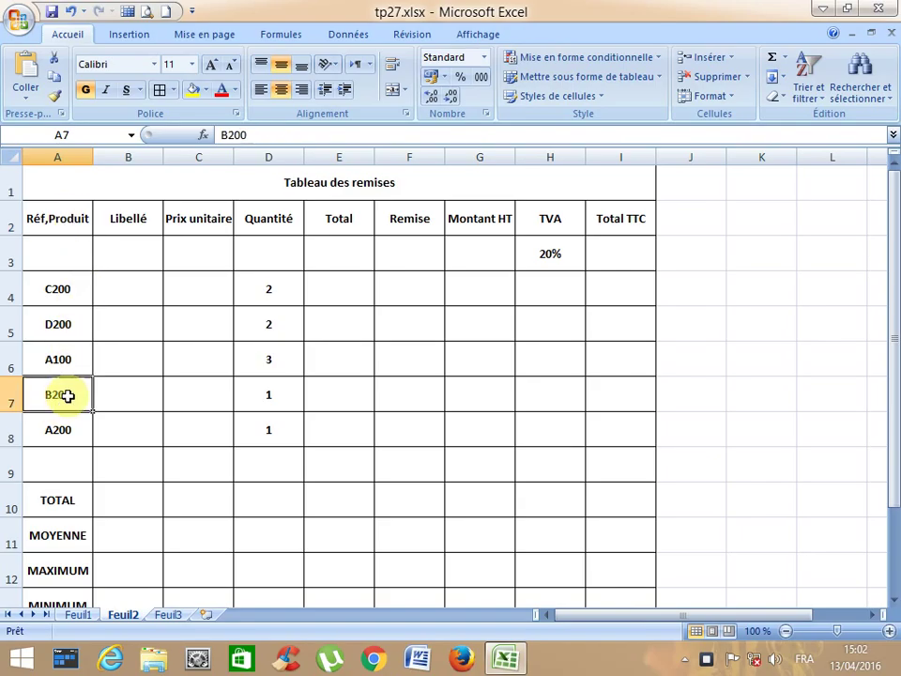
pyautogui.click(137, 221)
pyautogui.click(218, 223)
pyautogui.click(287, 230)
pyautogui.click(342, 225)
pyautogui.click(412, 224)
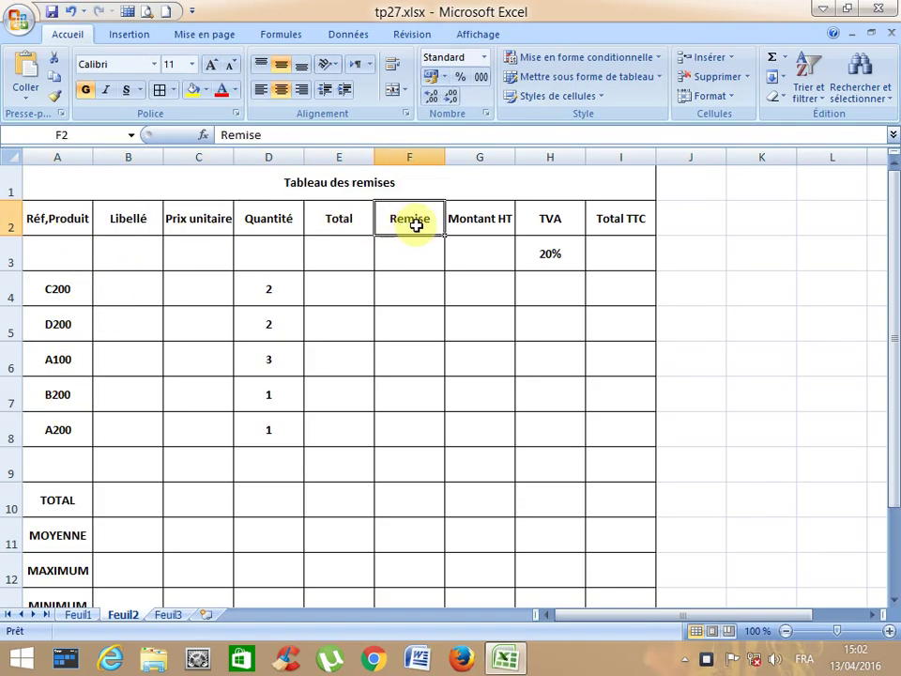
pyautogui.click(486, 226)
pyautogui.click(548, 220)
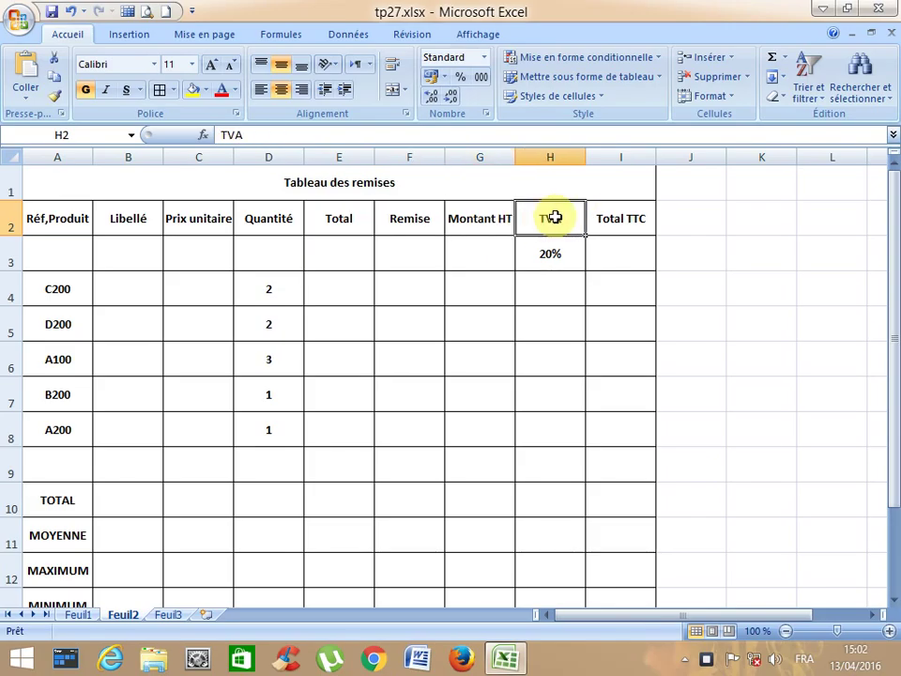
pyautogui.click(622, 231)
# Examine the TOTAL, MOYENNE, MAXIMUM and MINIMUM summary rows of the Tableau des remises
pyautogui.scroll(-2, 382, 394)
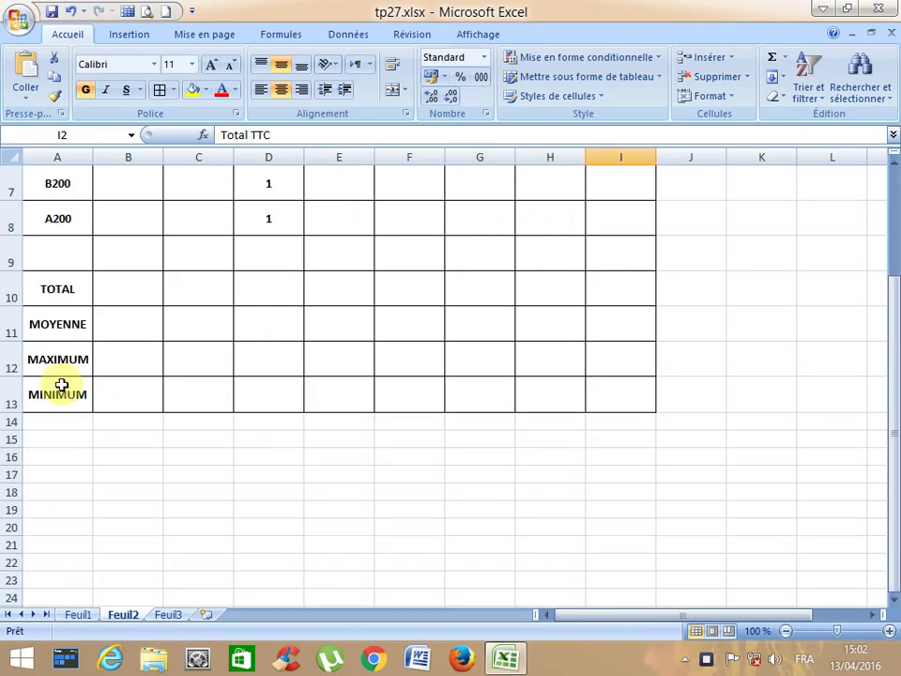
pyautogui.click(59, 292)
pyautogui.click(59, 325)
pyautogui.click(64, 361)
pyautogui.click(69, 396)
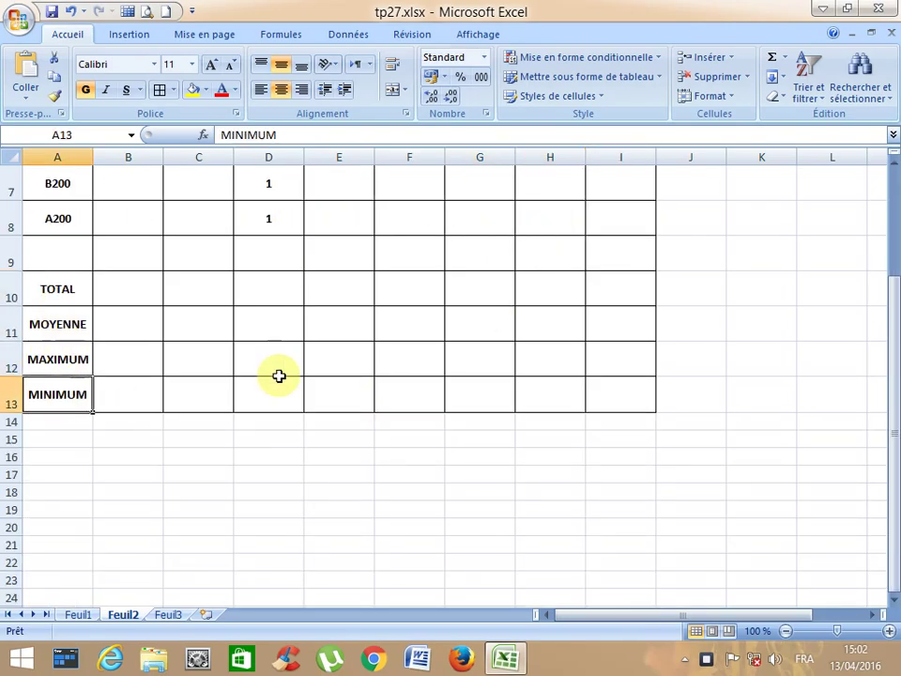
pyautogui.scroll(2, 281, 373)
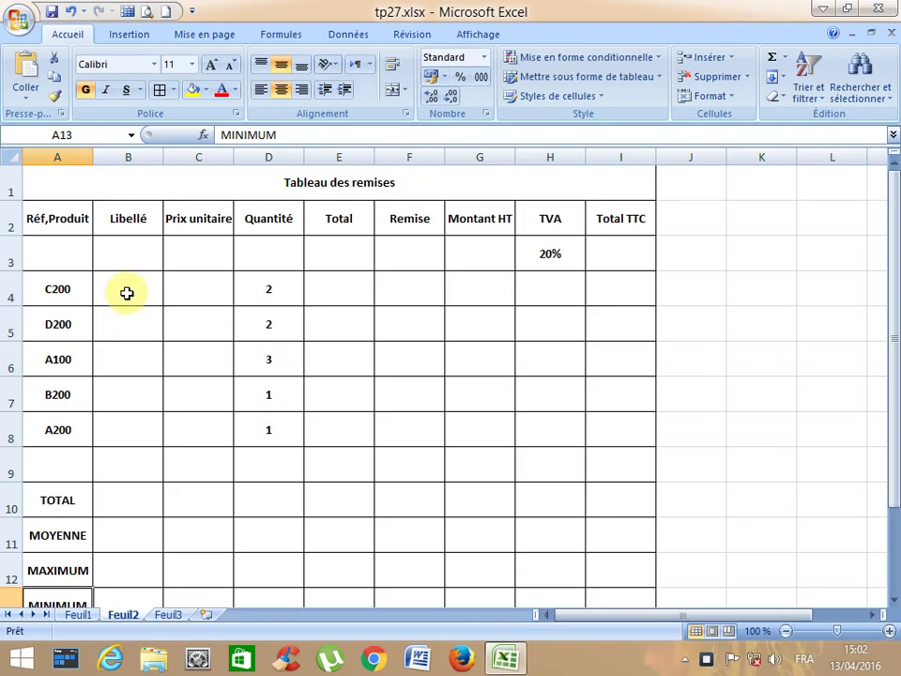
pyautogui.click(84, 615)
pyautogui.click(125, 616)
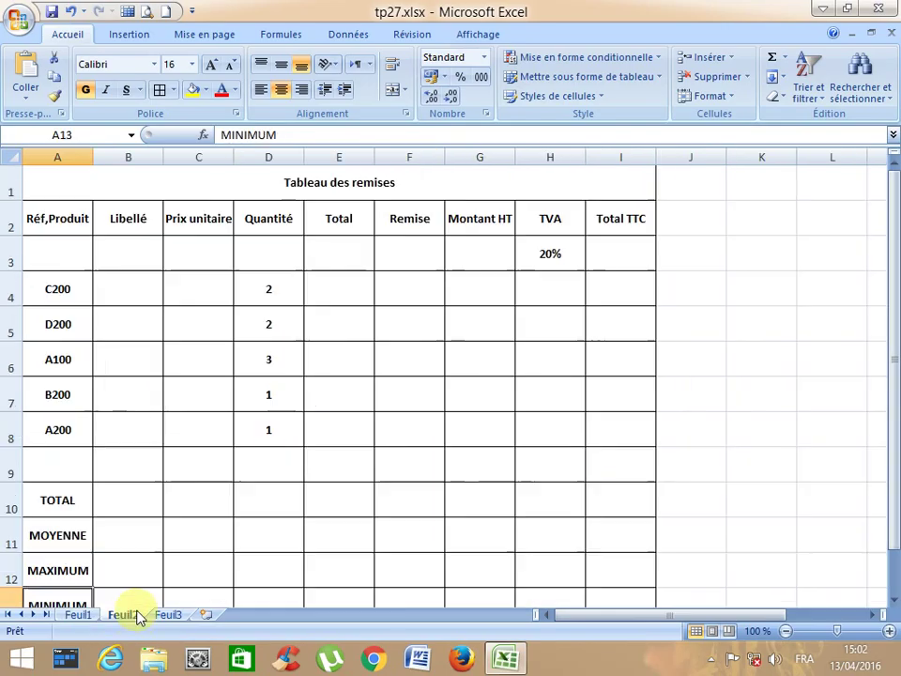
pyautogui.click(83, 615)
pyautogui.moveTo(82, 204); pyautogui.dragTo(415, 446)
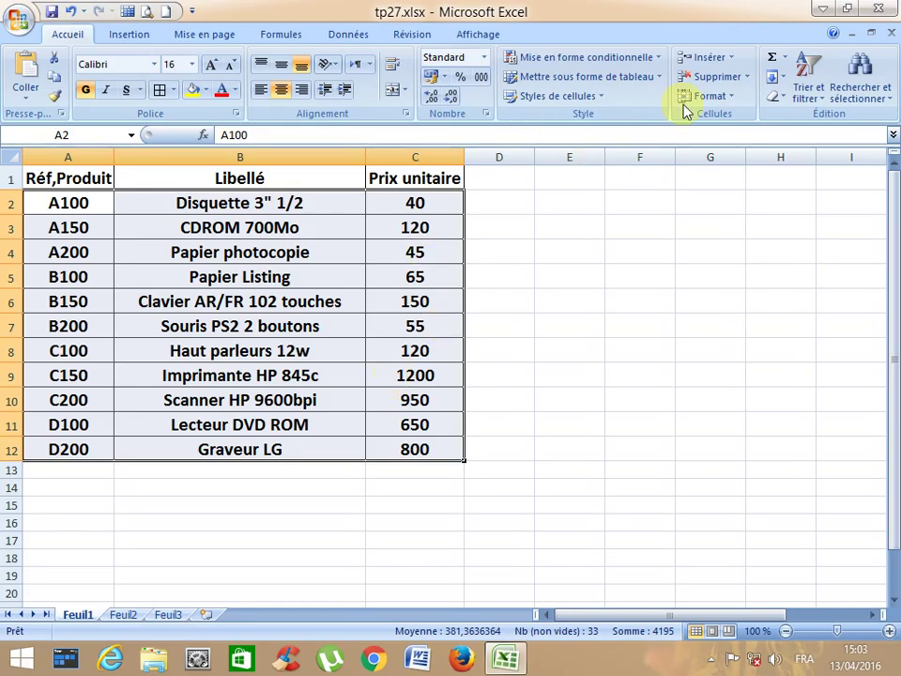
pyautogui.click(805, 92)
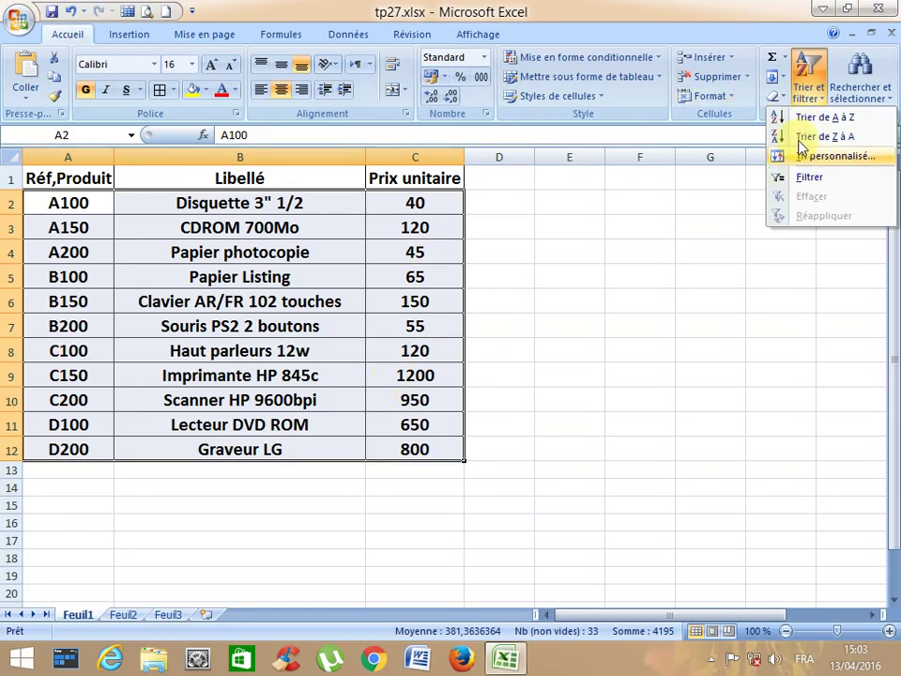
pyautogui.press('Escape')
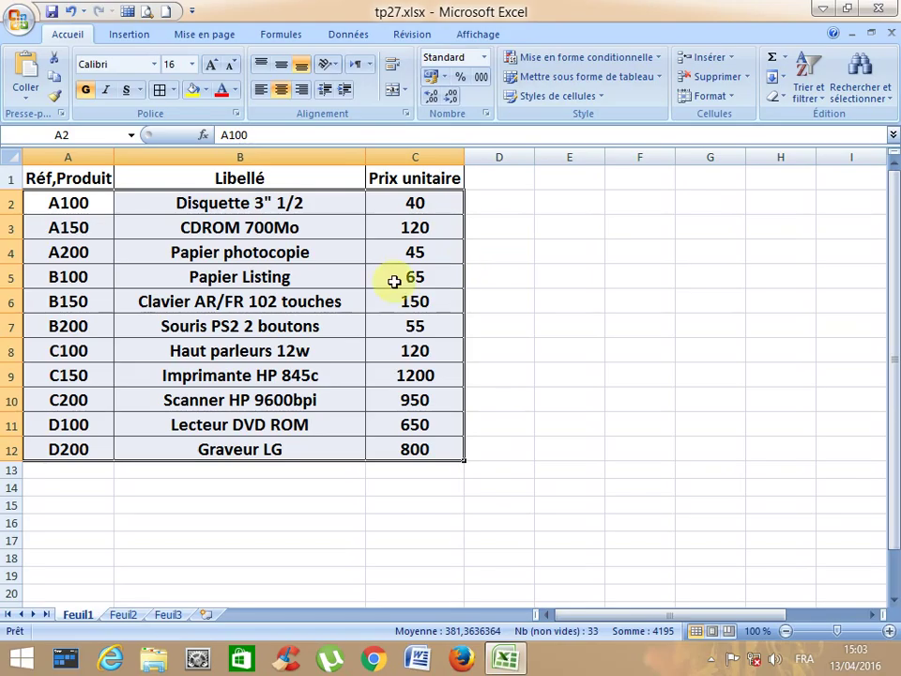
# Sort the product rows A4:I8 of the Tableau des remises on Feuil2 from A to Z by product reference
pyautogui.click(125, 616)
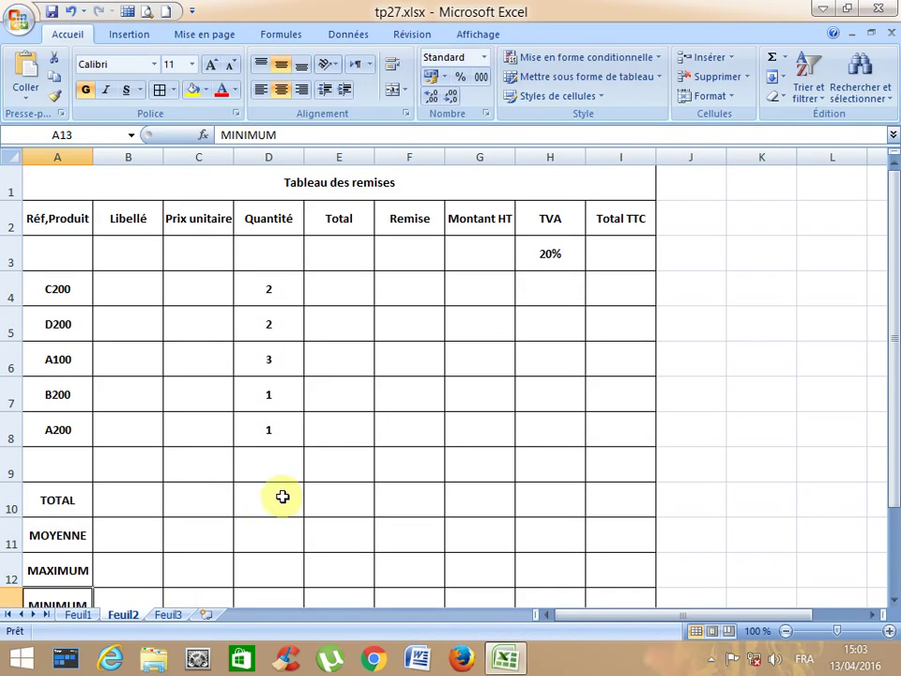
pyautogui.moveTo(47, 291); pyautogui.dragTo(615, 433)
pyautogui.click(807, 101)
pyautogui.click(815, 120)
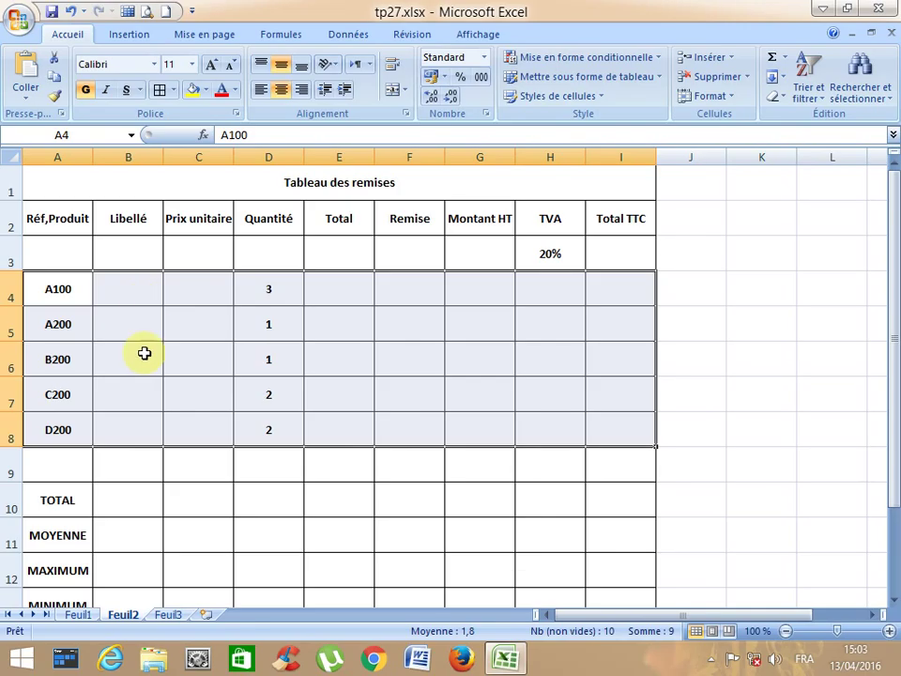
# Rename the sheet Feuil1 as LISTES DES ARTICLES
pyautogui.rightClick(81, 615)
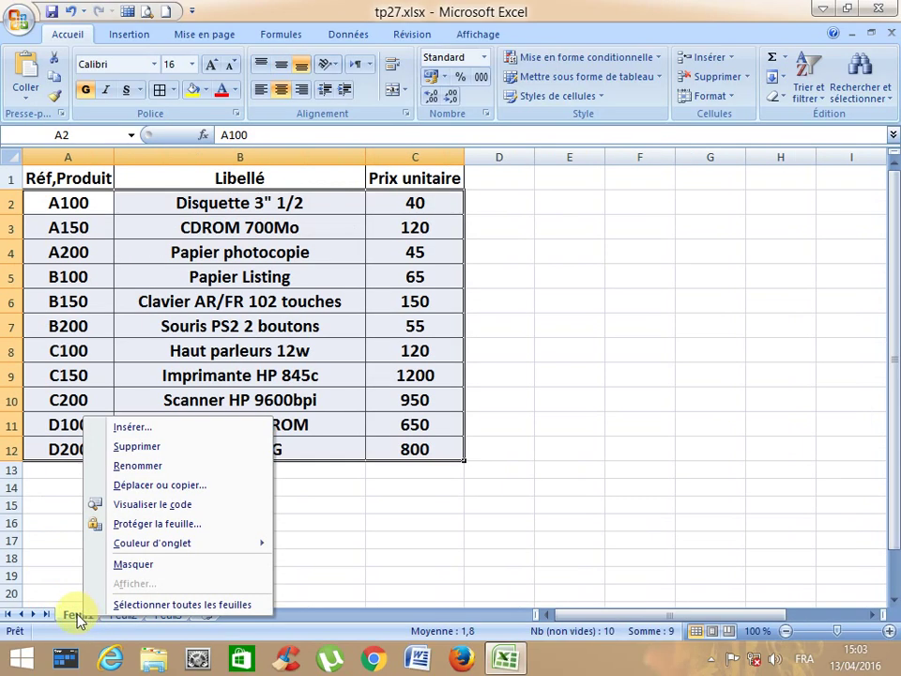
pyautogui.click(141, 467)
pyautogui.write('LISTES DES A')
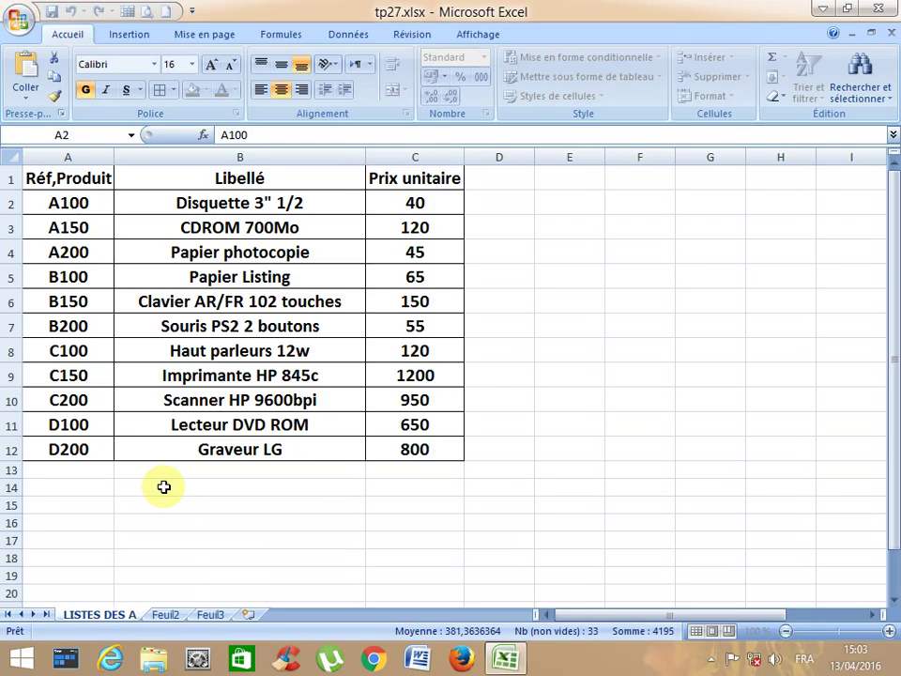
pyautogui.write('RTICLES')
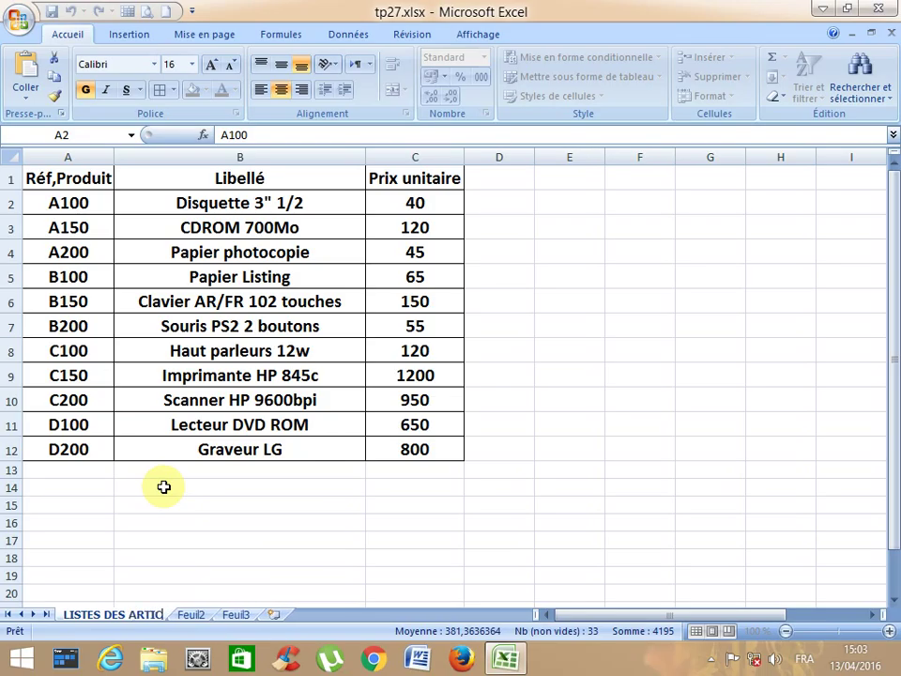
pyautogui.click(128, 569)
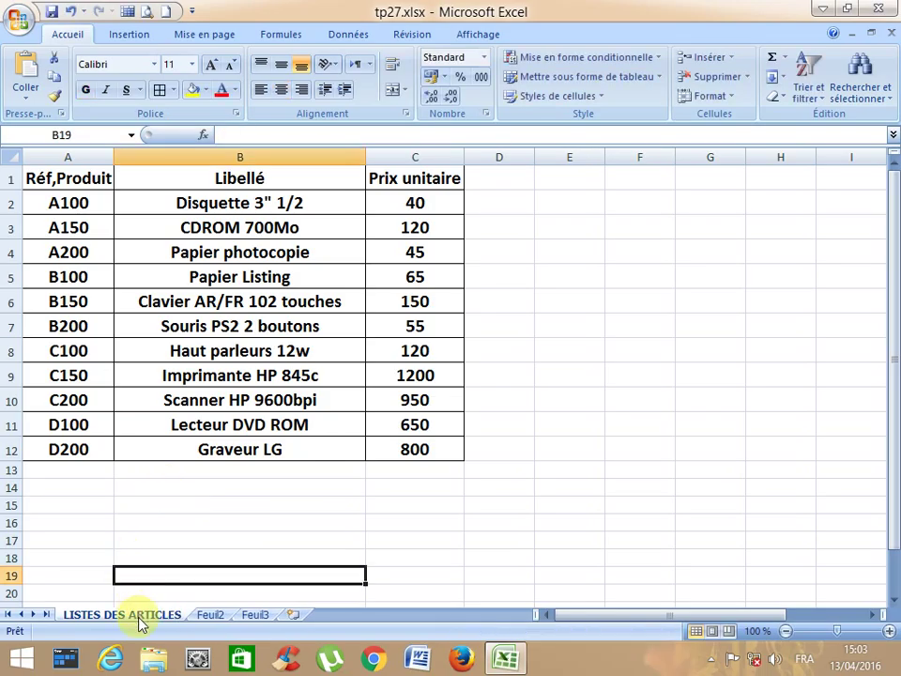
# Colour the LISTES DES ARTICLES sheet tab with the standard blue
pyautogui.rightClick(141, 617)
pyautogui.moveTo(211, 544)
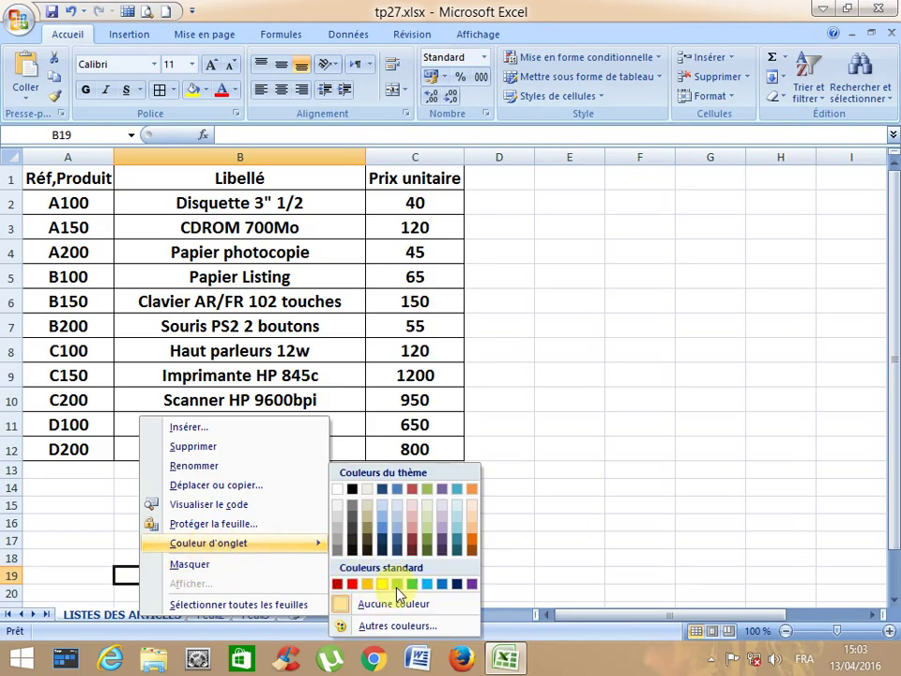
pyautogui.click(450, 585)
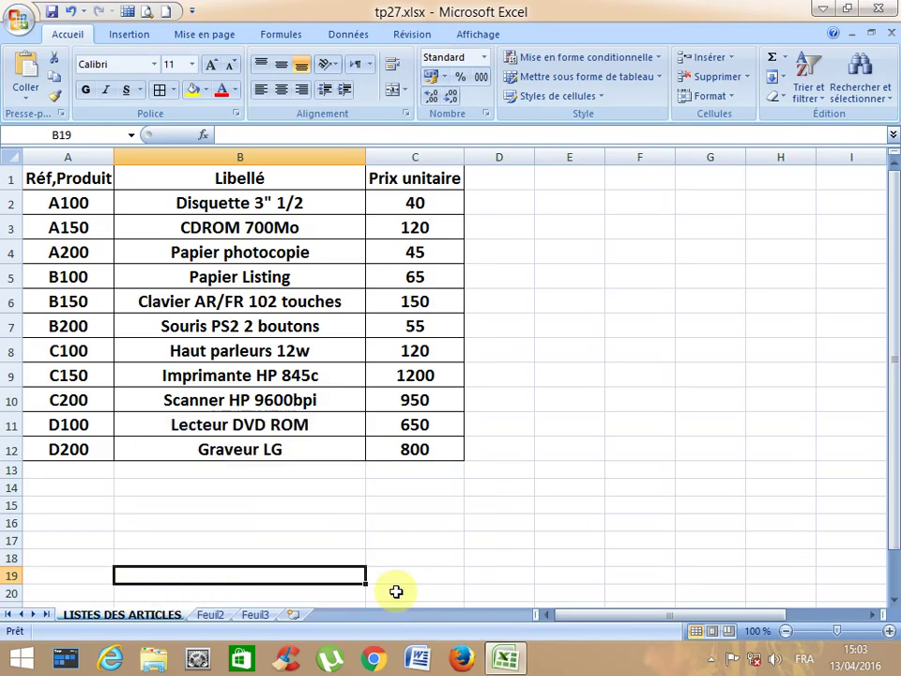
# Set the LISTES DES ARTICLES sheet tab colour to standard red
pyautogui.rightClick(167, 617)
pyautogui.moveTo(316, 542)
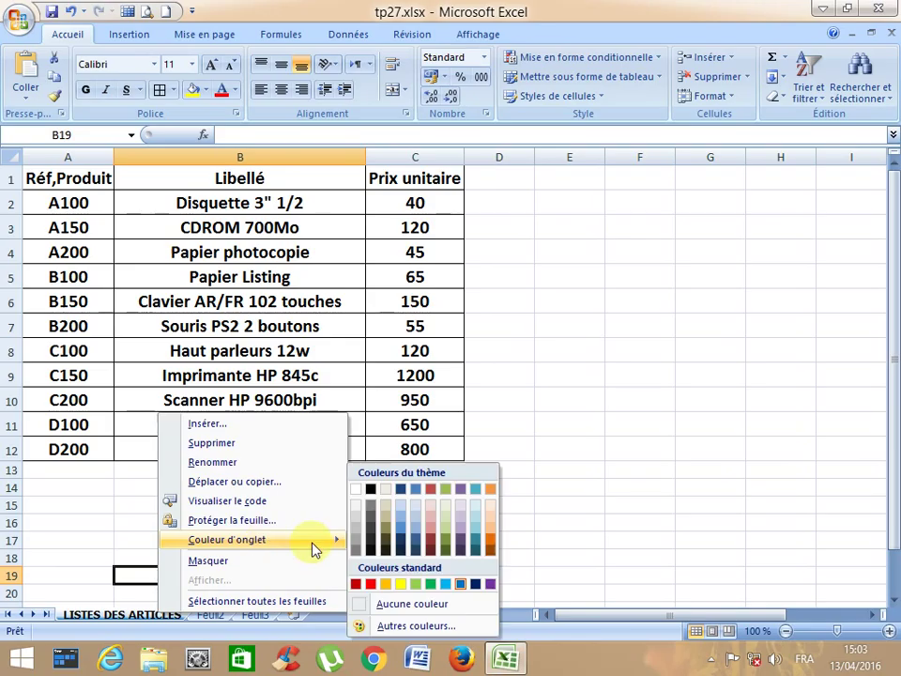
pyautogui.click(384, 584)
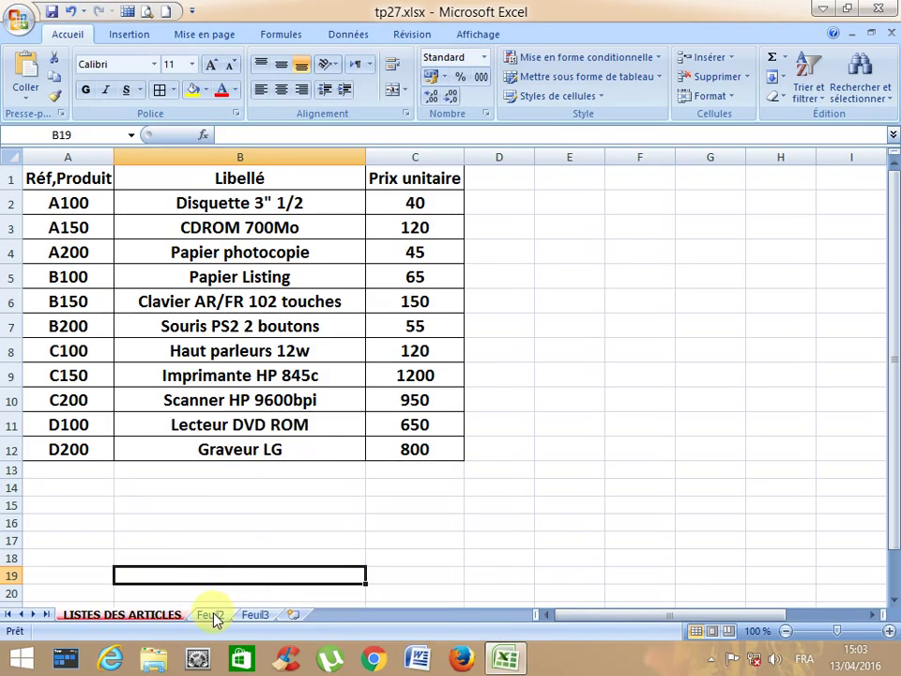
# Rename the sheet Feuil2, which holds the Tableau des remises, as LISTES DES REMISES
pyautogui.click(212, 615)
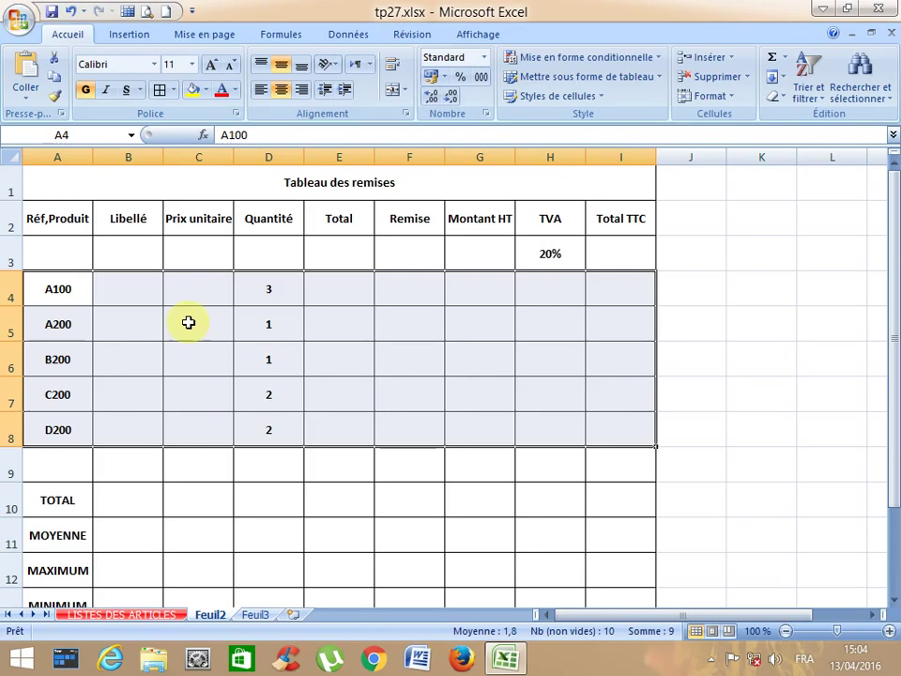
pyautogui.click(152, 294)
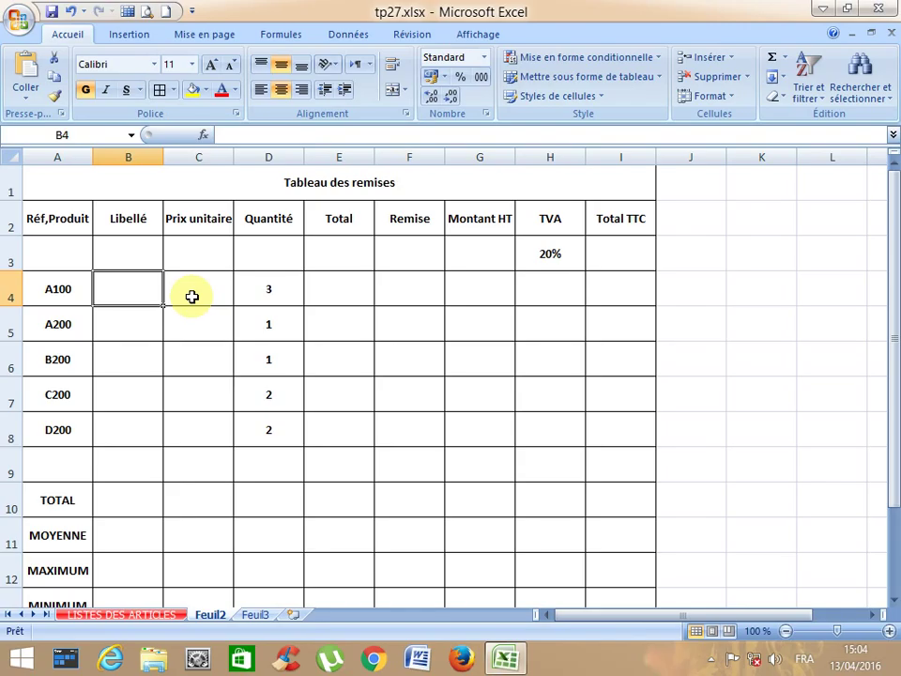
pyautogui.click(192, 298)
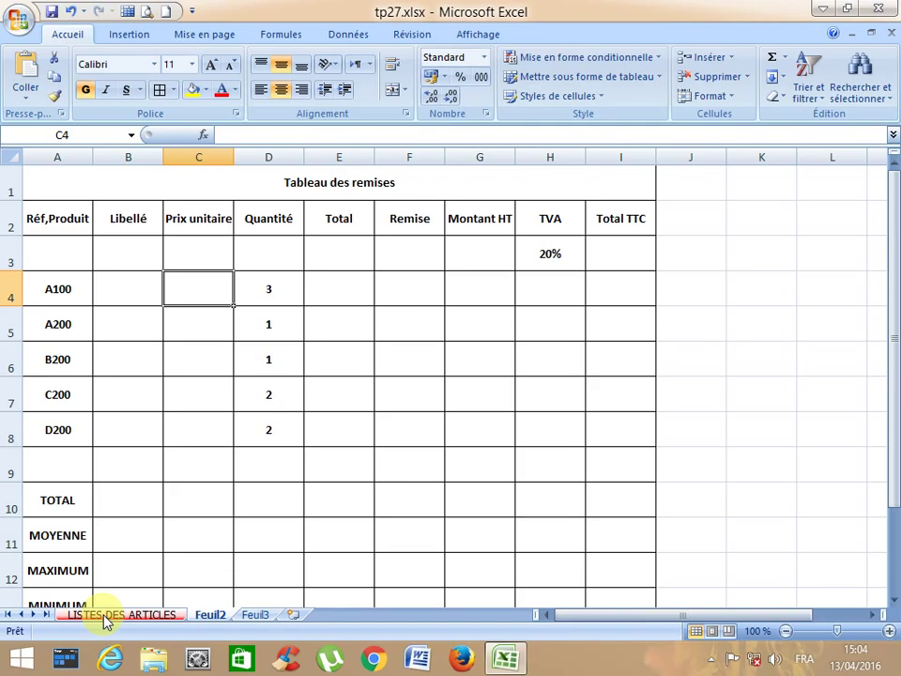
pyautogui.rightClick(210, 621)
pyautogui.click(258, 464)
pyautogui.write('LISTES DES REMISES')
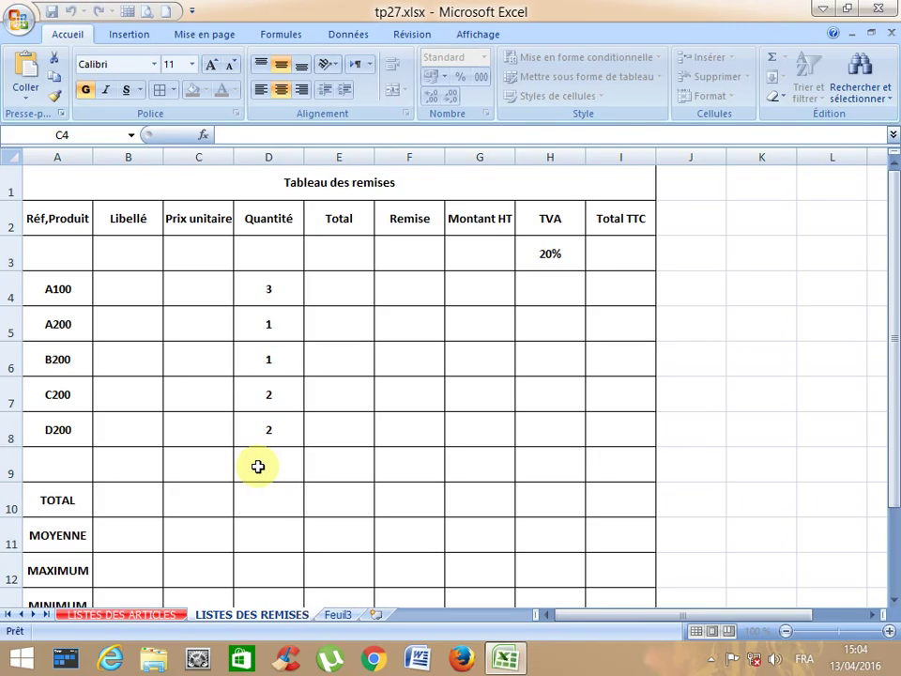
pyautogui.press('Return')
# Set the LISTES DES REMISES sheet tab colour to standard green
pyautogui.rightClick(256, 615)
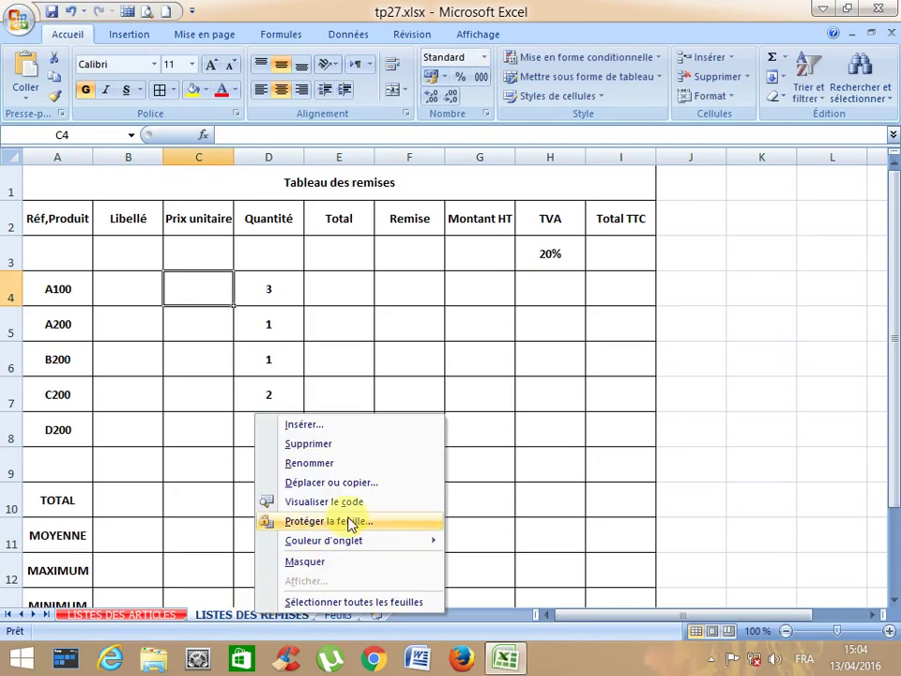
pyautogui.moveTo(387, 546)
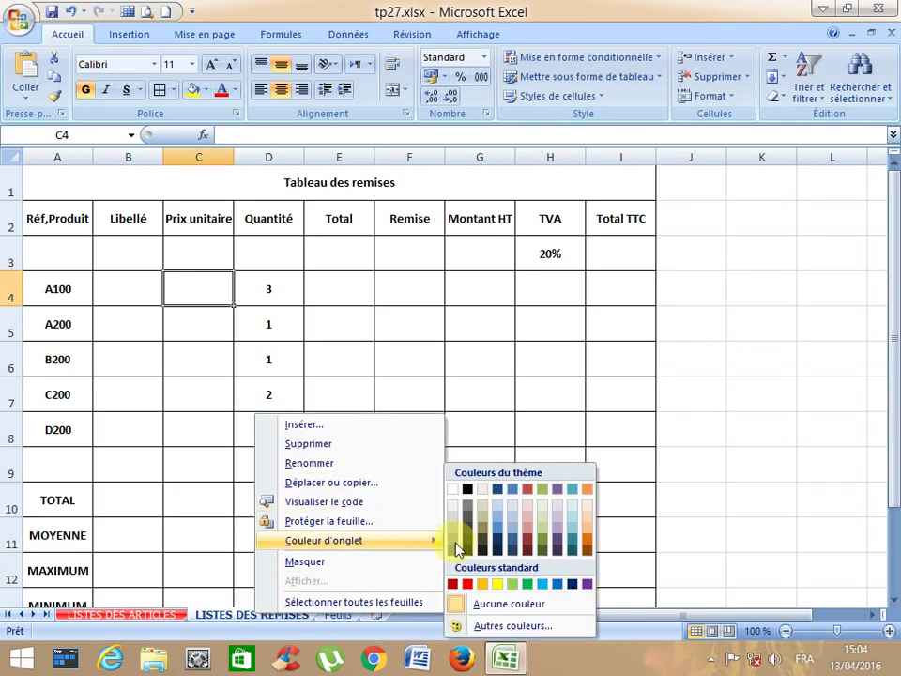
pyautogui.click(527, 583)
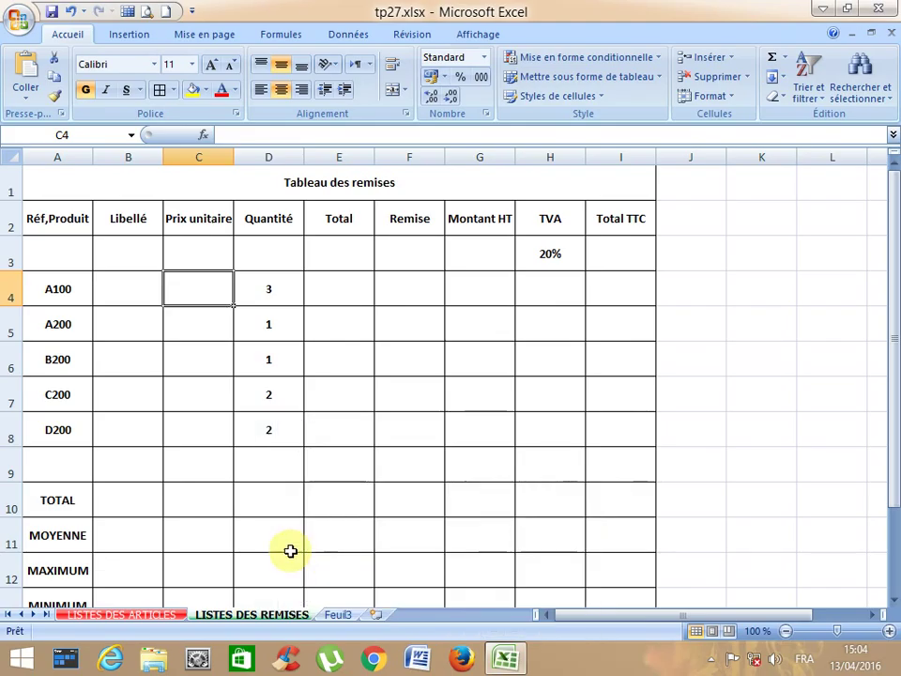
pyautogui.click(286, 544)
# Insert the RECHERCHEV function in cell B4 of LISTES DES REMISES with A4 as the lookup value
pyautogui.click(146, 299)
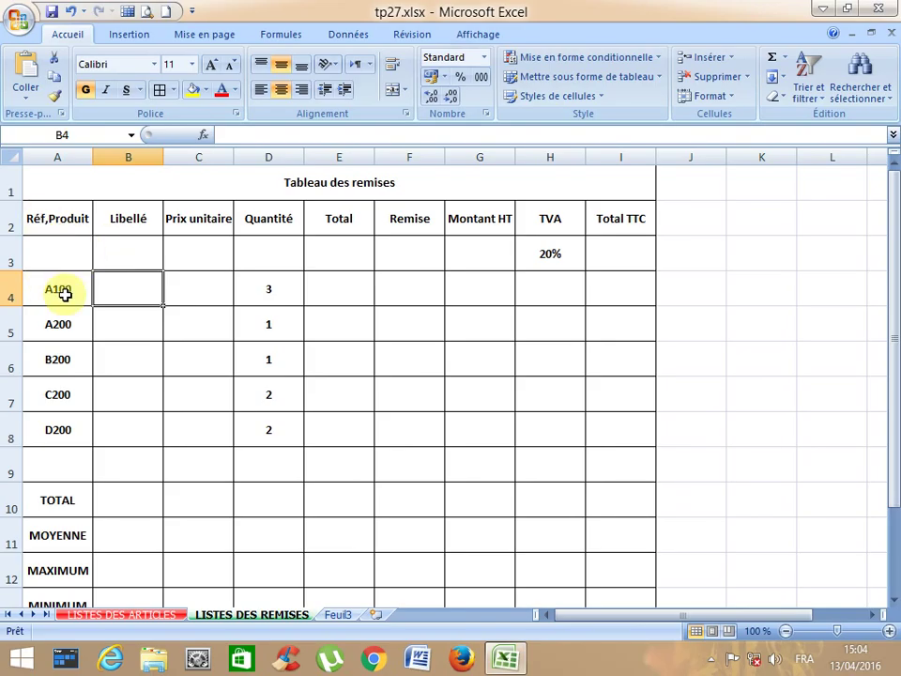
pyautogui.click(141, 614)
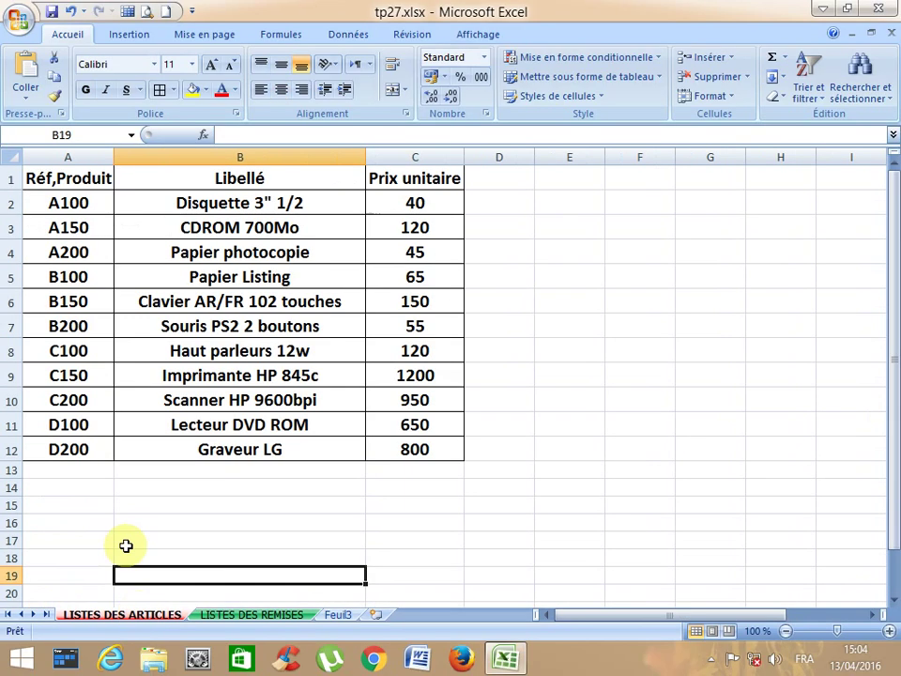
pyautogui.click(239, 615)
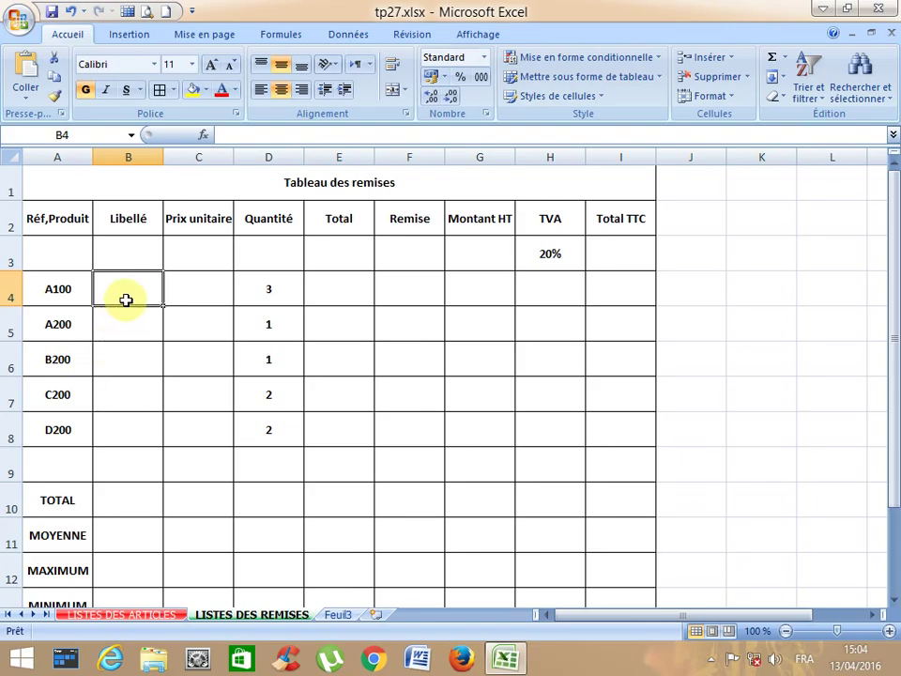
pyautogui.click(141, 615)
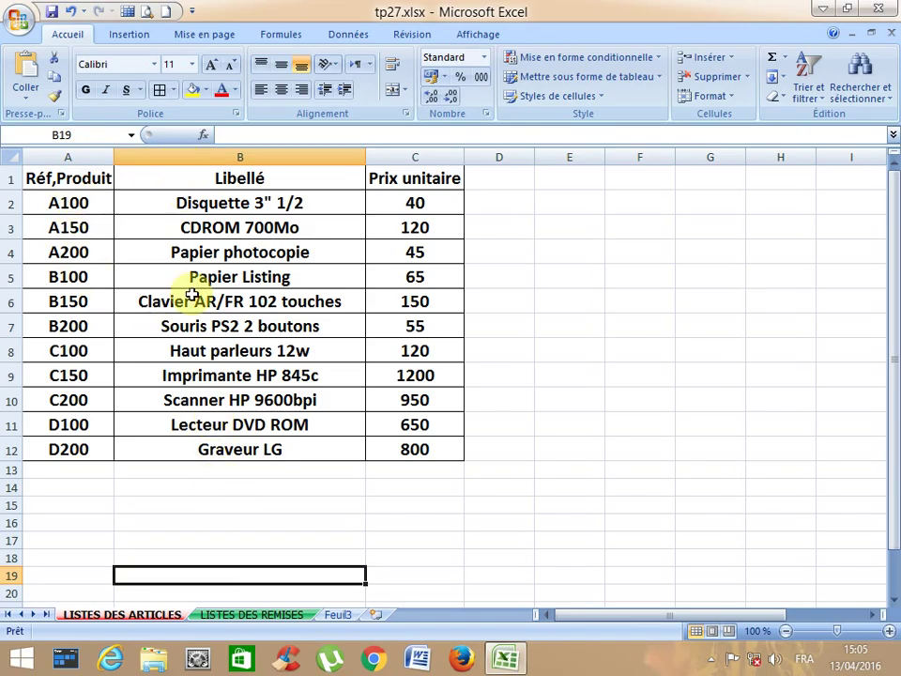
pyautogui.click(246, 614)
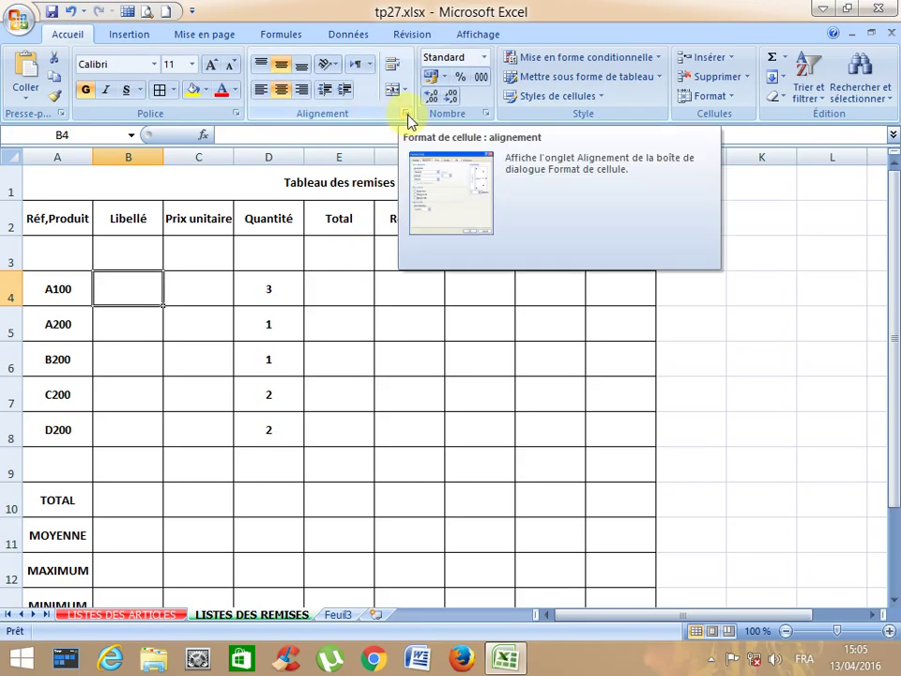
pyautogui.click(202, 135)
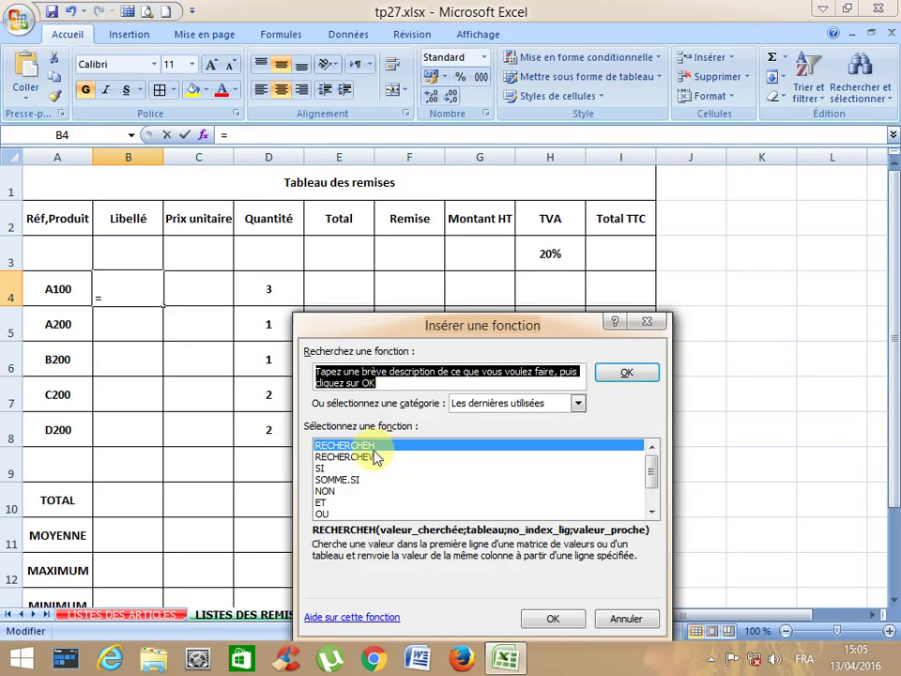
pyautogui.click(381, 457)
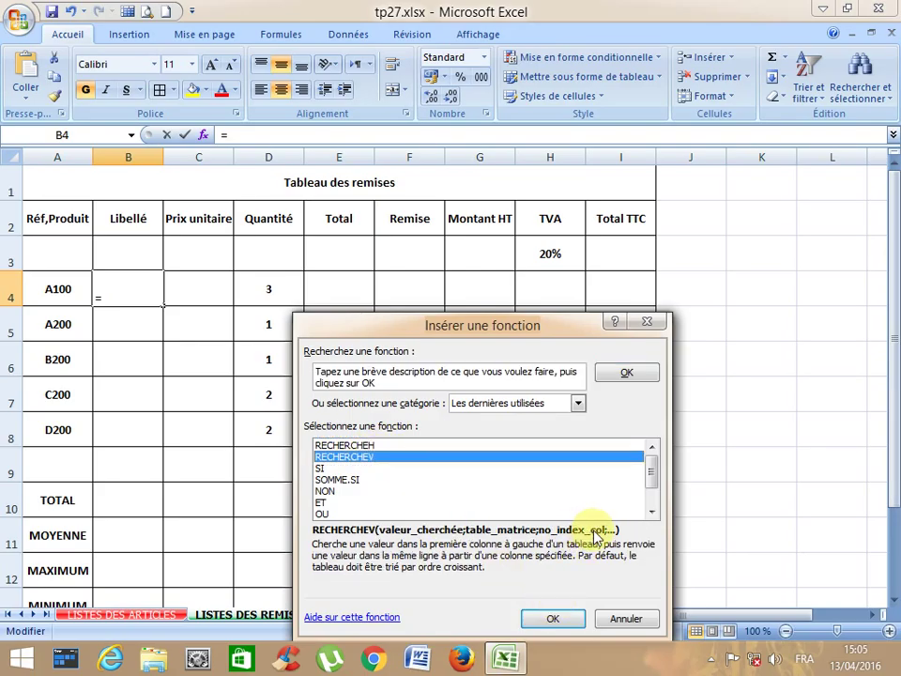
pyautogui.click(545, 618)
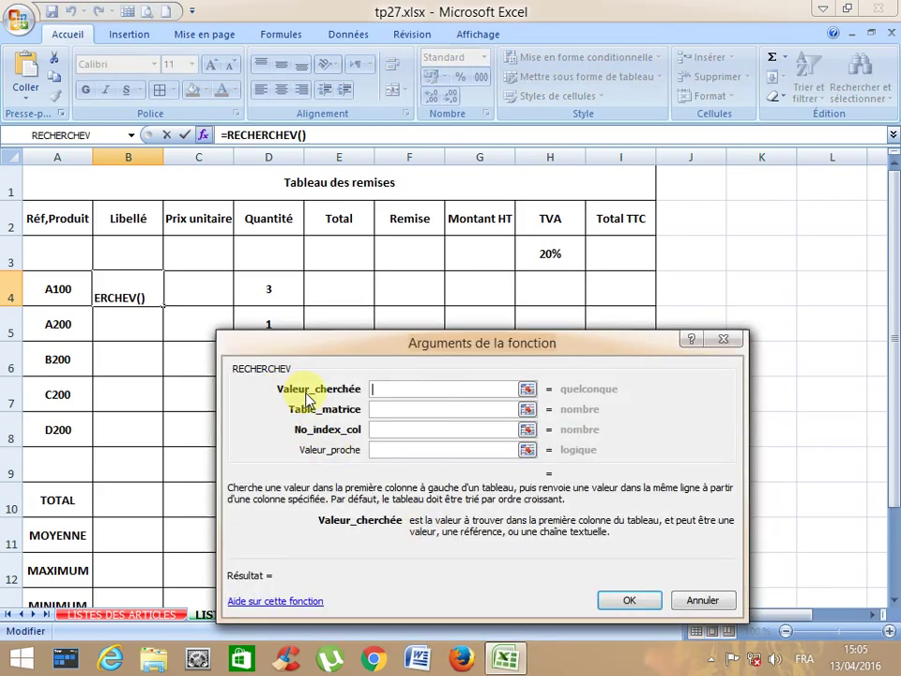
pyautogui.click(66, 291)
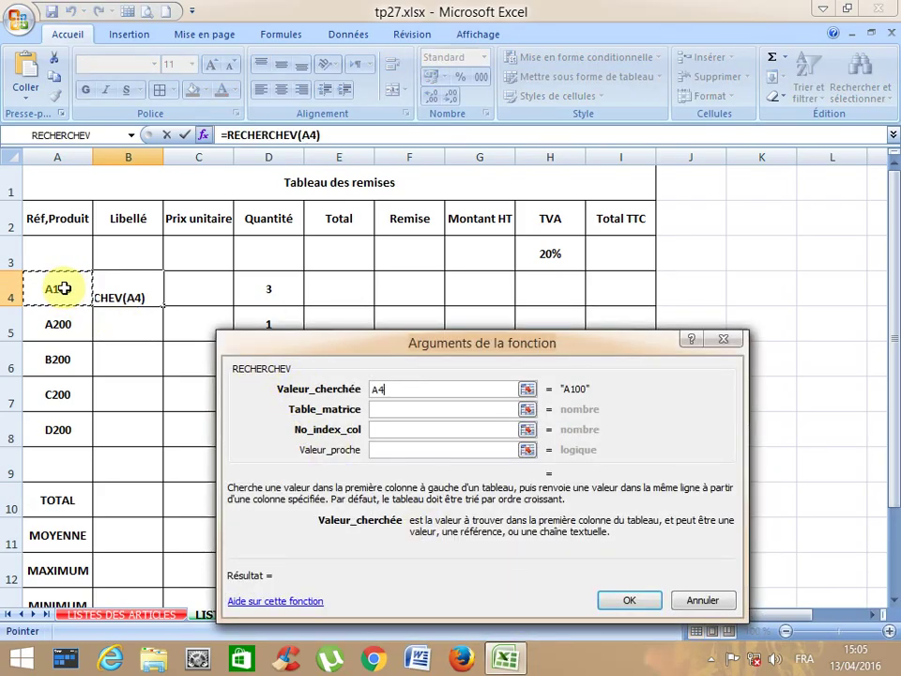
# Complete the B4 lookup with the table range A2:C12 of LISTES DES ARTICLES and column index 2
pyautogui.click(394, 410)
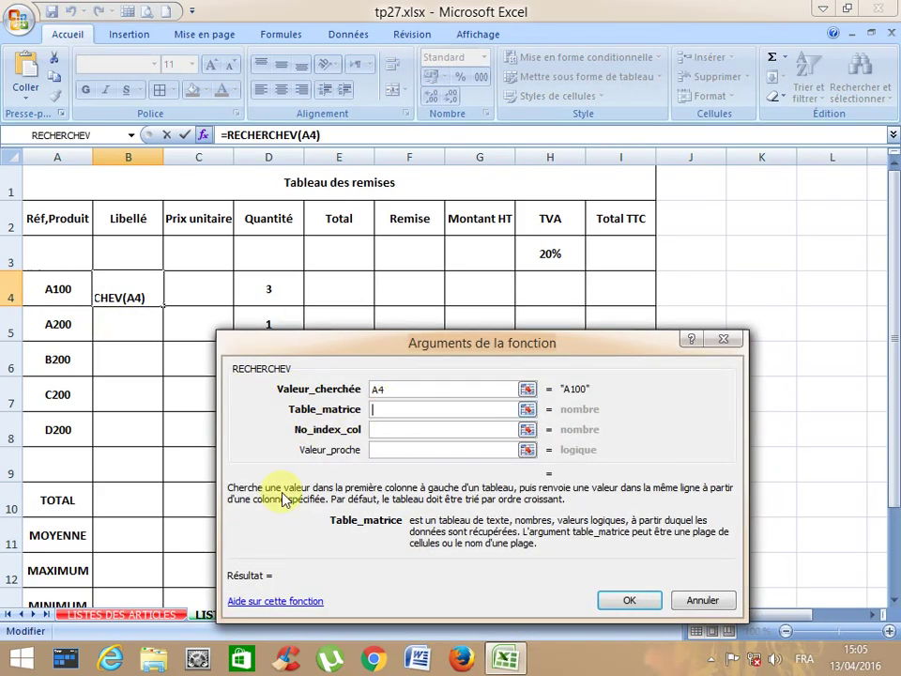
pyautogui.click(169, 615)
pyautogui.moveTo(76, 203); pyautogui.dragTo(387, 453)
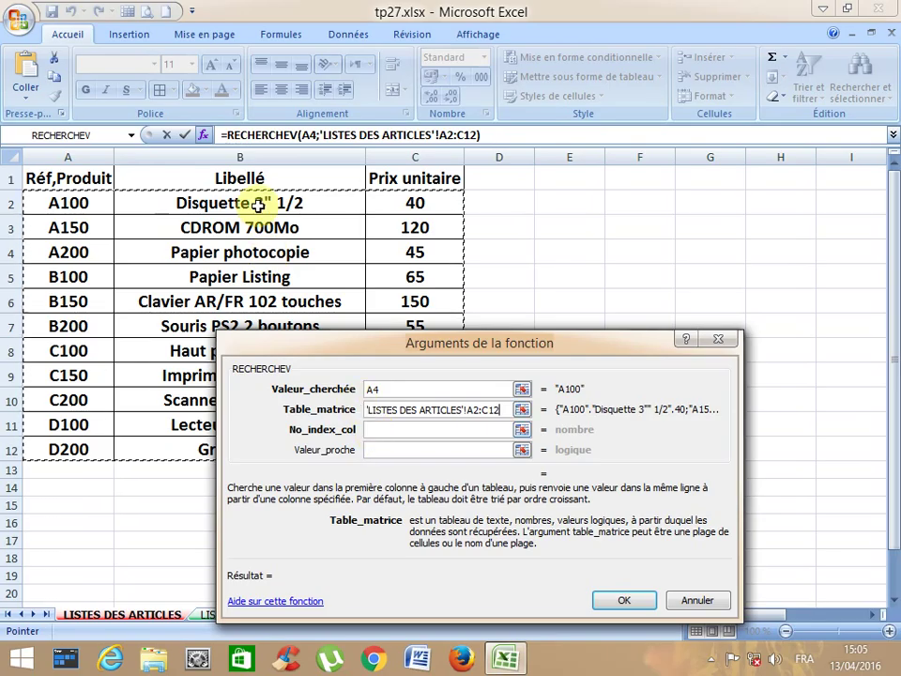
pyautogui.click(373, 428)
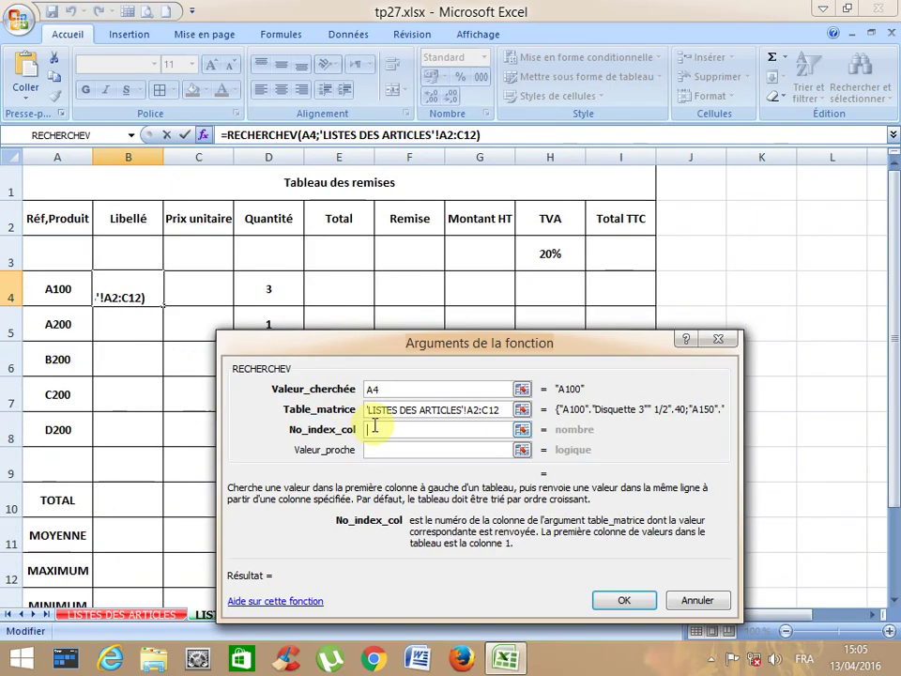
pyautogui.write('2')
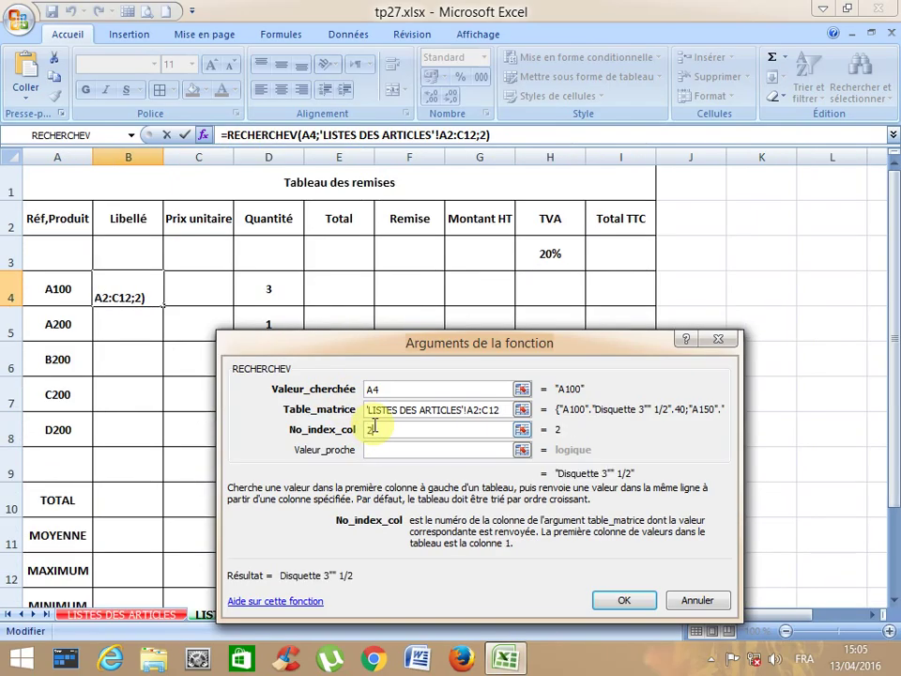
pyautogui.click(622, 597)
# Fill the Libellé formula down from B4 to B8 and fit column B's width to the labels
pyautogui.moveTo(163, 157); pyautogui.dragTo(187, 156)
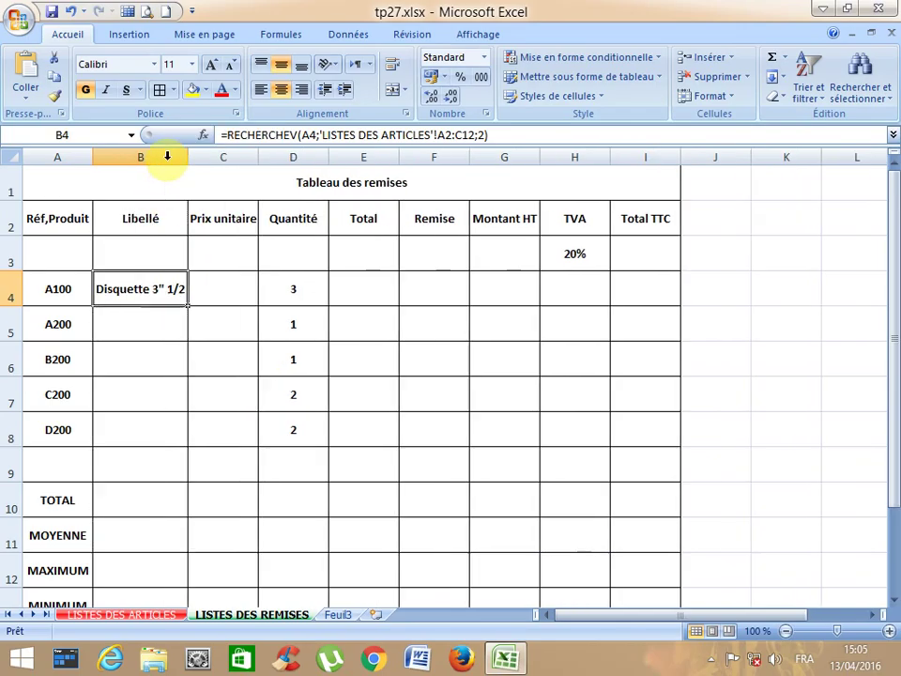
pyautogui.moveTo(188, 306); pyautogui.dragTo(188, 441)
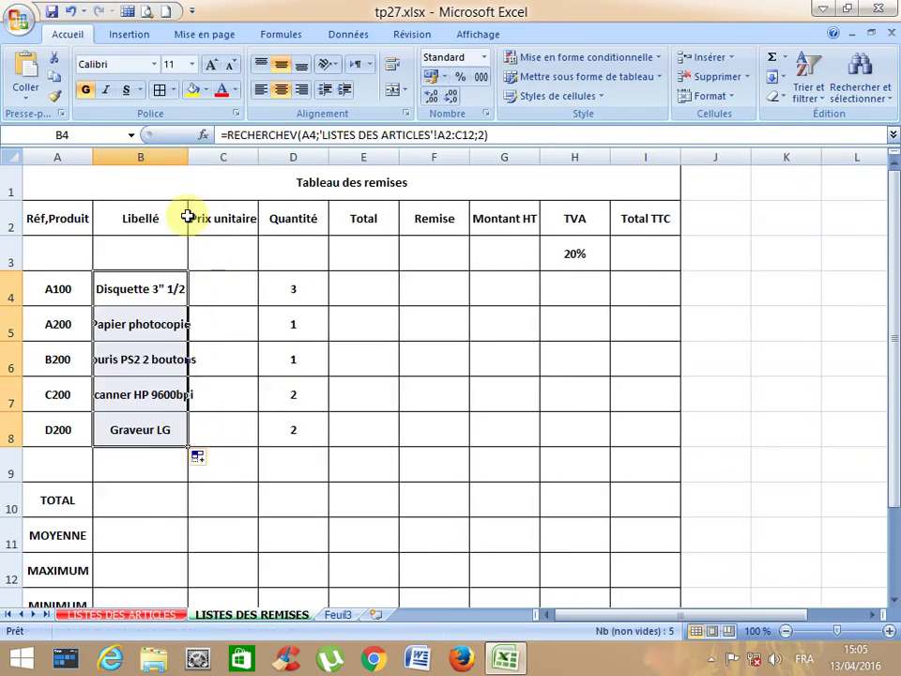
pyautogui.doubleClick(190, 157)
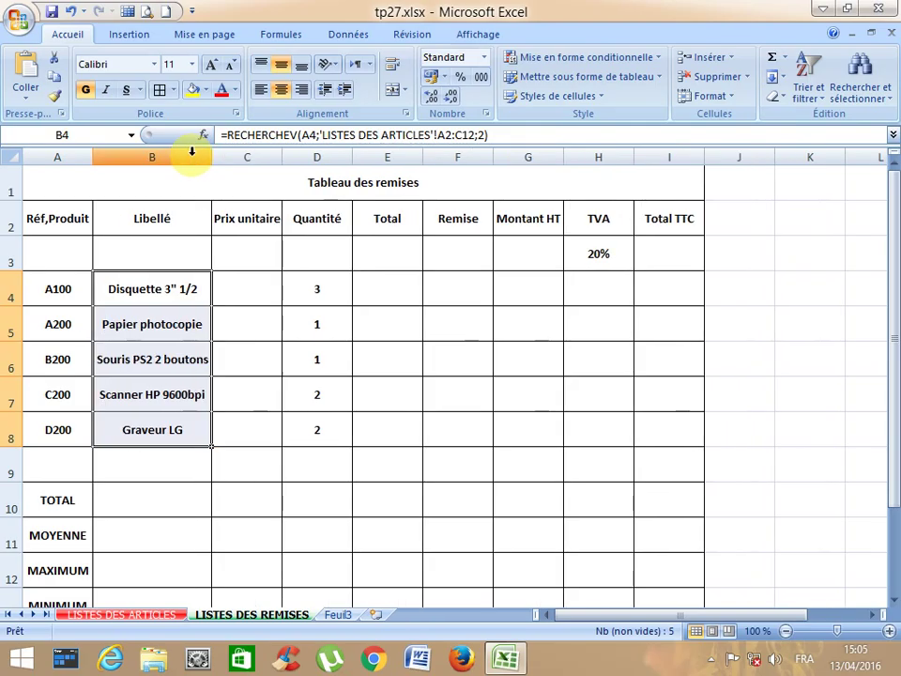
# Look up A4 in range A2:C12 of LISTES DES ARTICLES, column 3, with RECHERCHEV in C4 and fill the formula down to C8
pyautogui.click(242, 290)
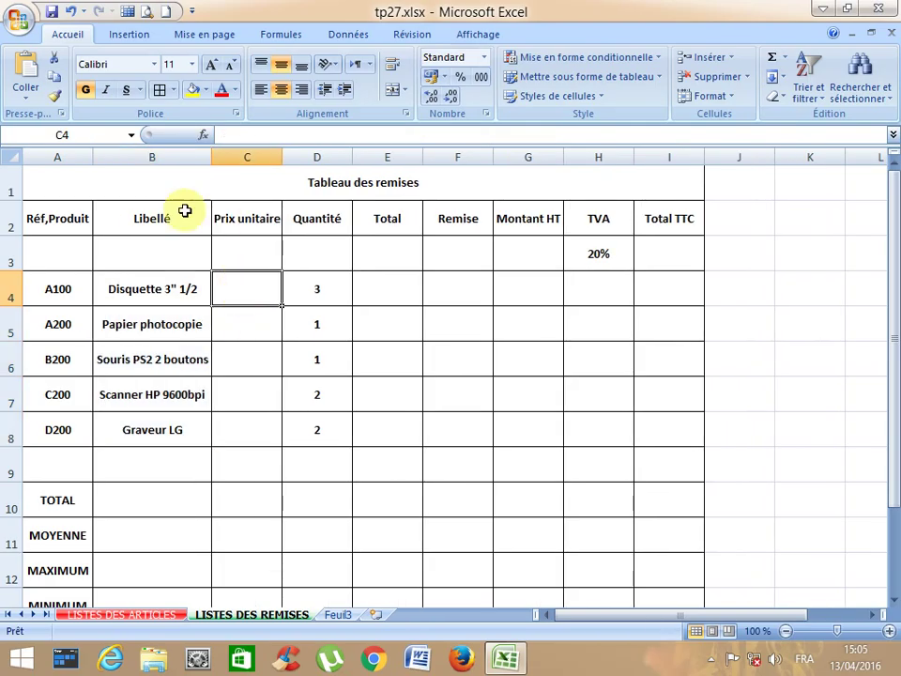
pyautogui.click(202, 135)
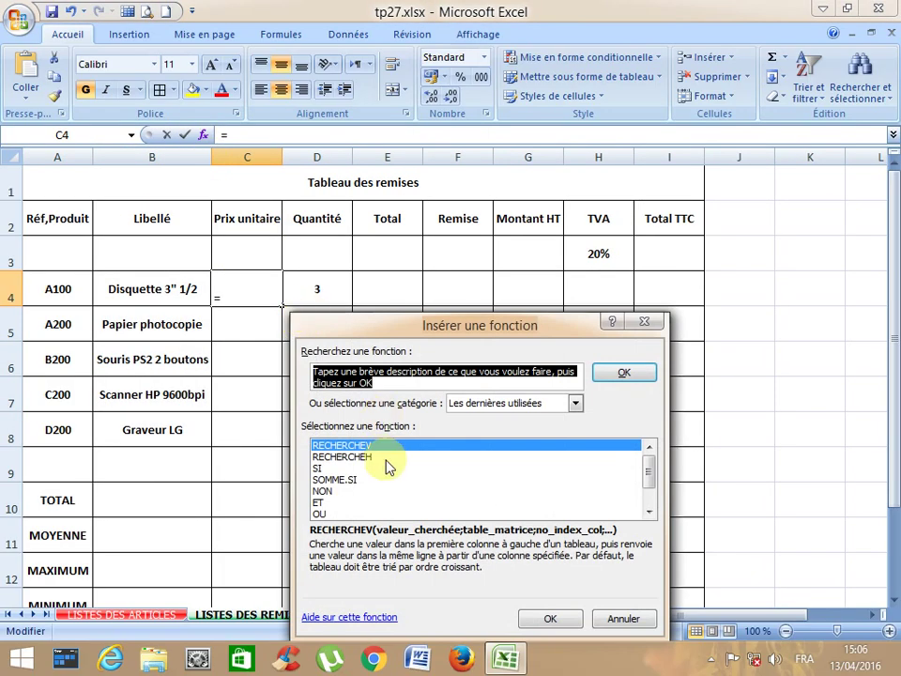
pyautogui.click(539, 617)
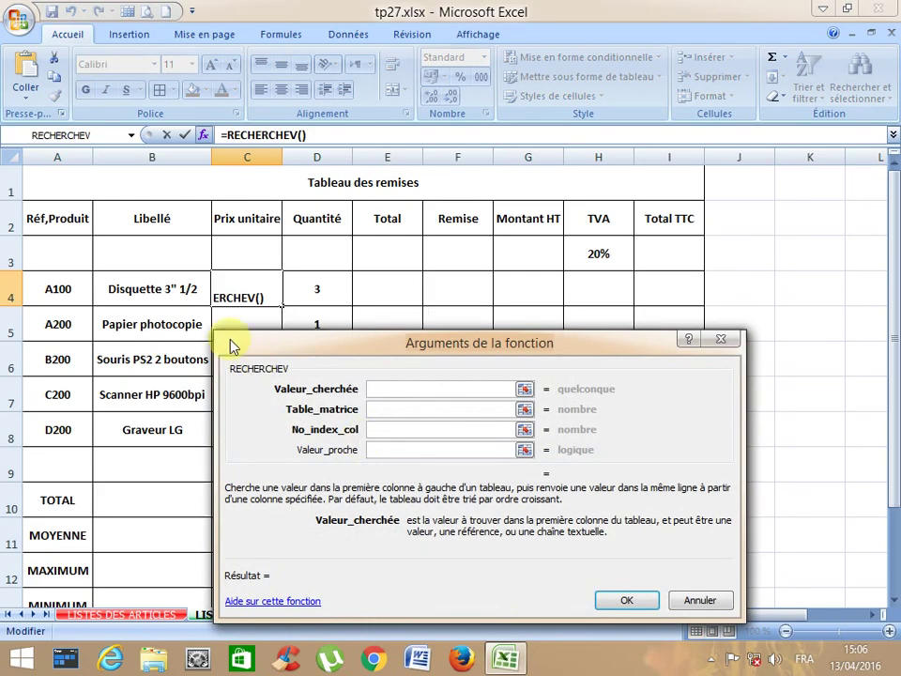
pyautogui.click(75, 287)
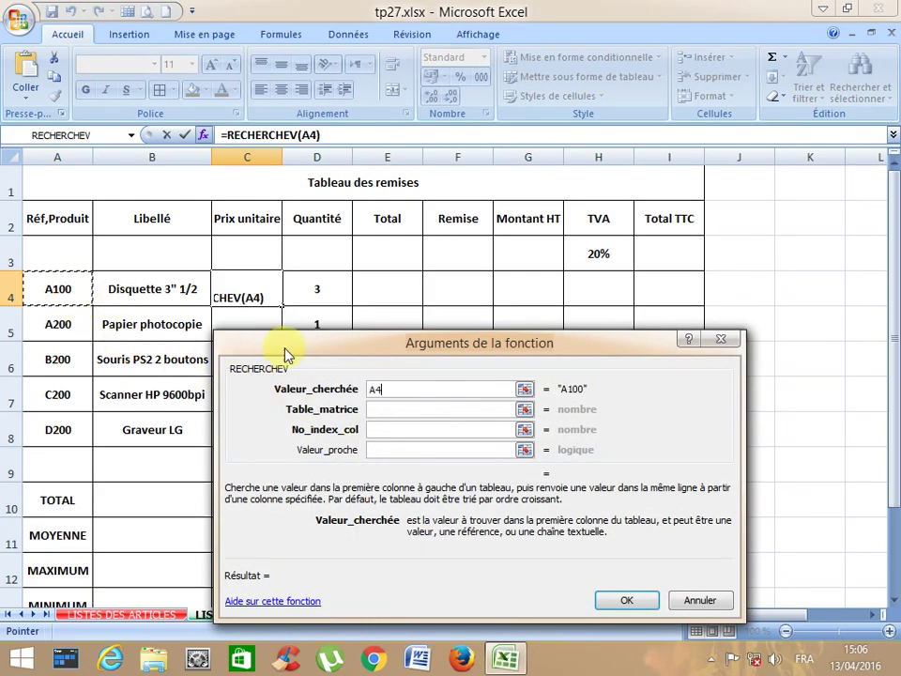
pyautogui.click(374, 410)
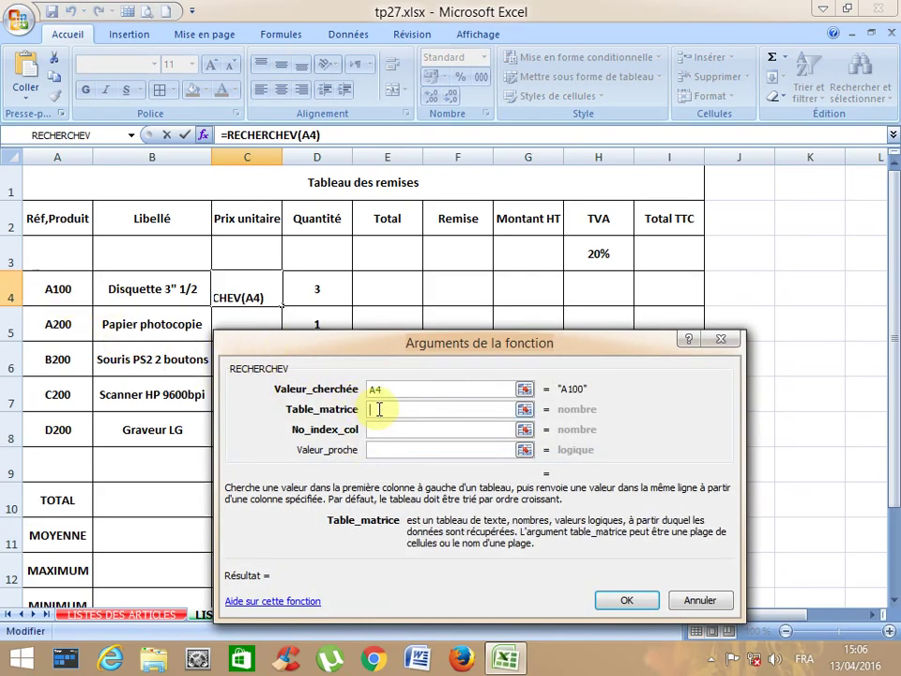
pyautogui.click(137, 614)
pyautogui.moveTo(71, 203); pyautogui.dragTo(394, 451)
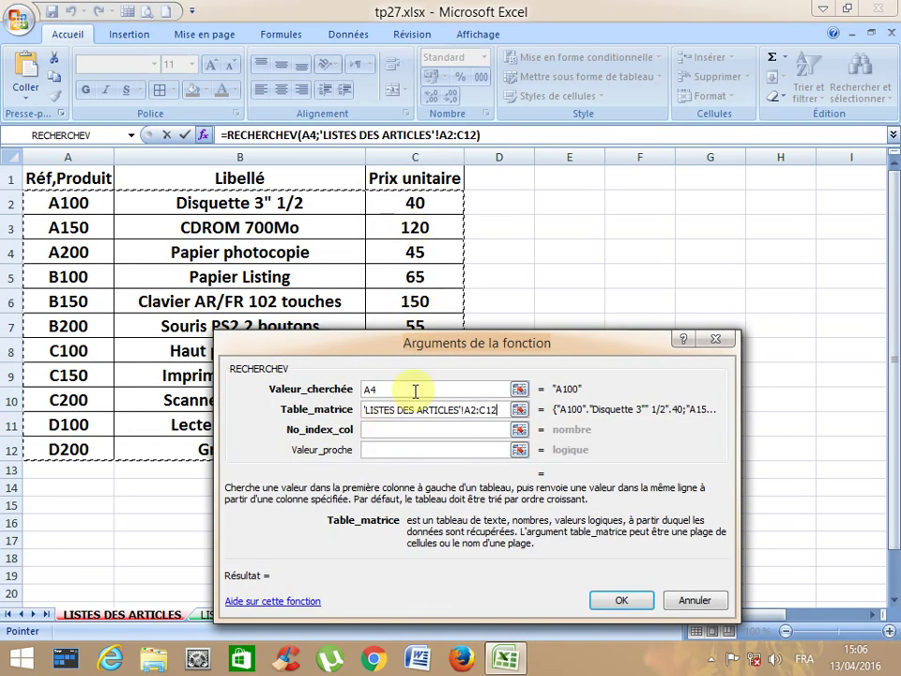
pyautogui.click(396, 427)
pyautogui.write('3')
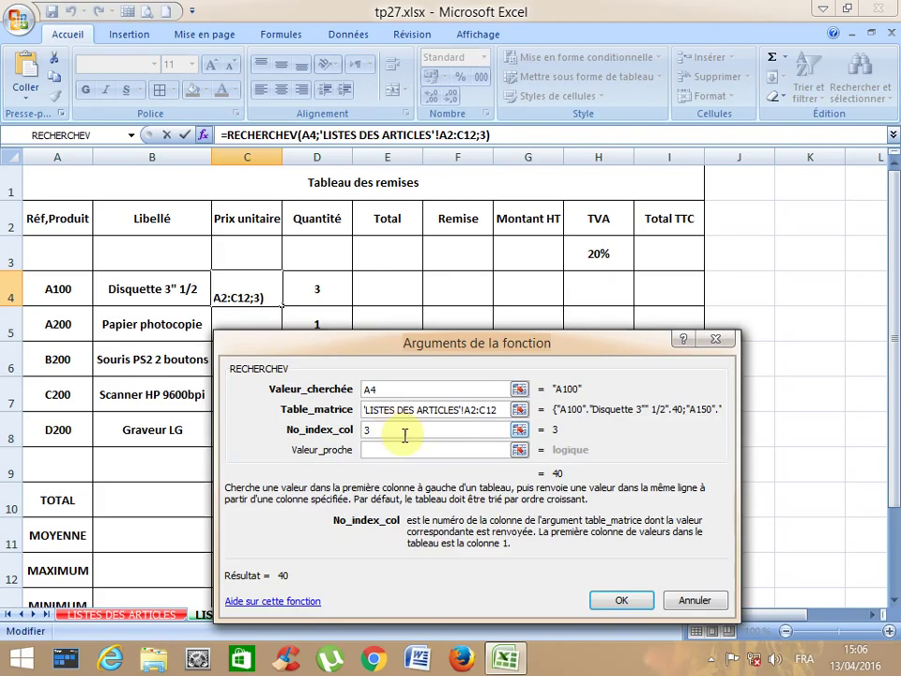
pyautogui.click(619, 602)
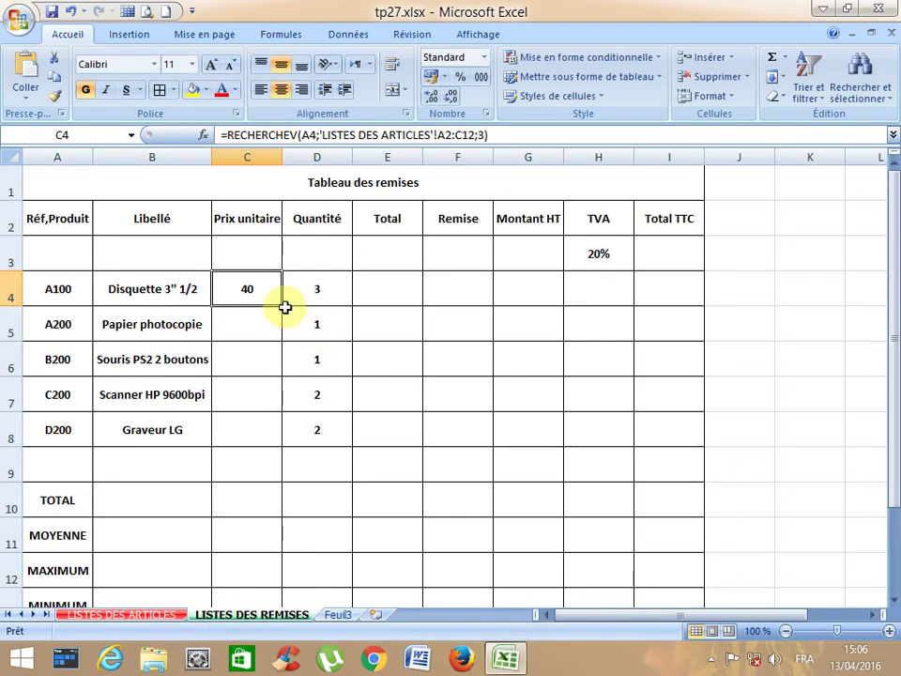
pyautogui.moveTo(284, 306); pyautogui.dragTo(292, 431)
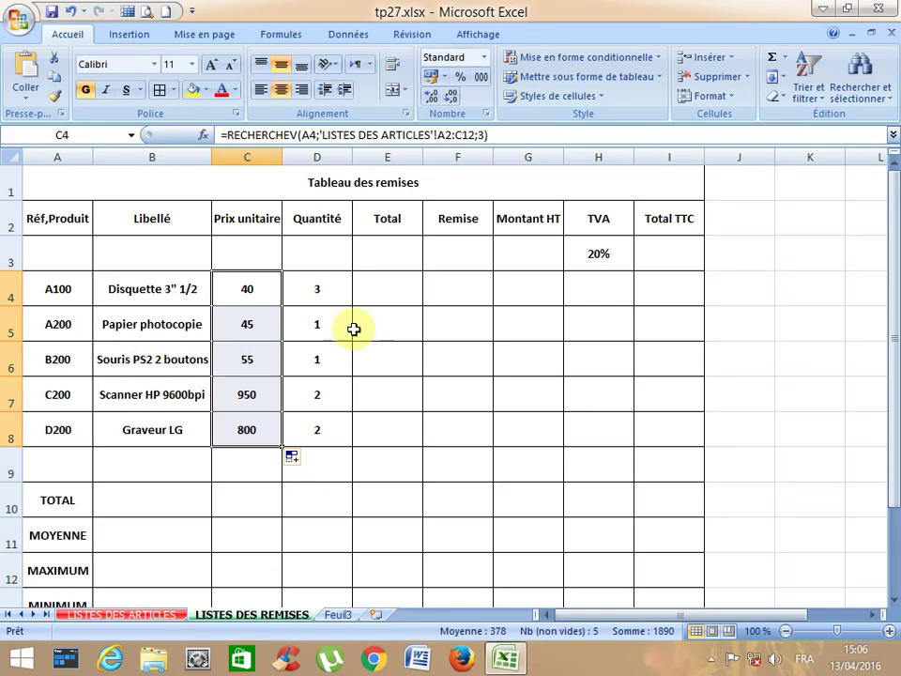
# Calculate the Total in E4 with =C4*D4 and fill the formula down to E8
pyautogui.click(380, 292)
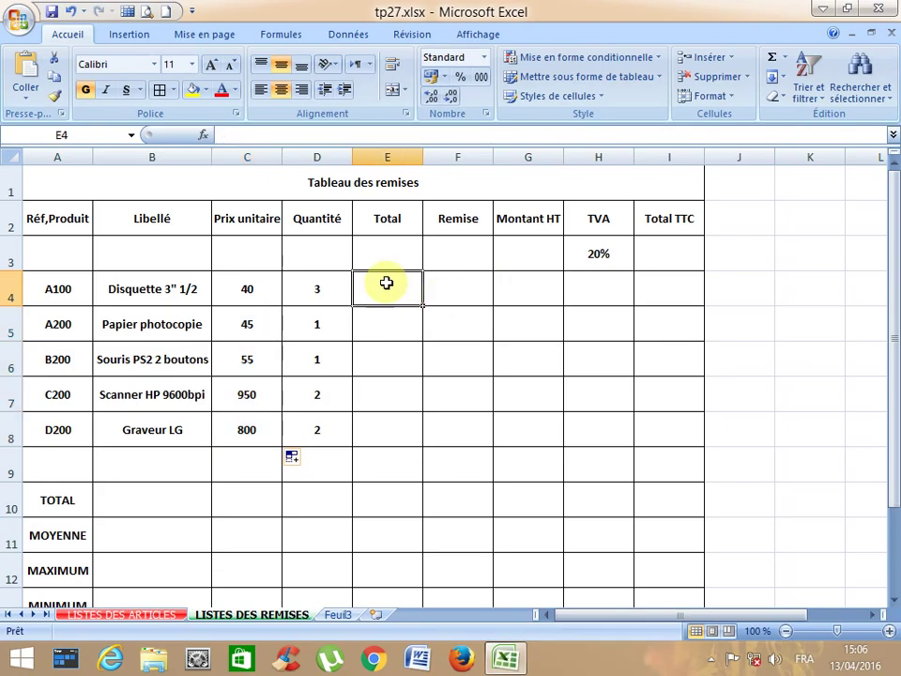
pyautogui.write('+')
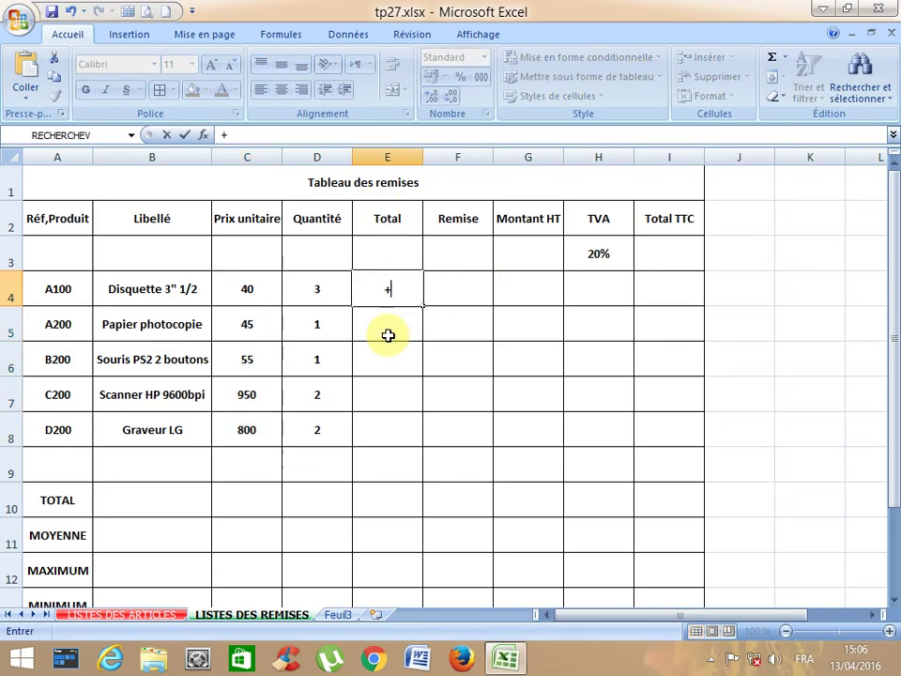
pyautogui.press('BackSpace')
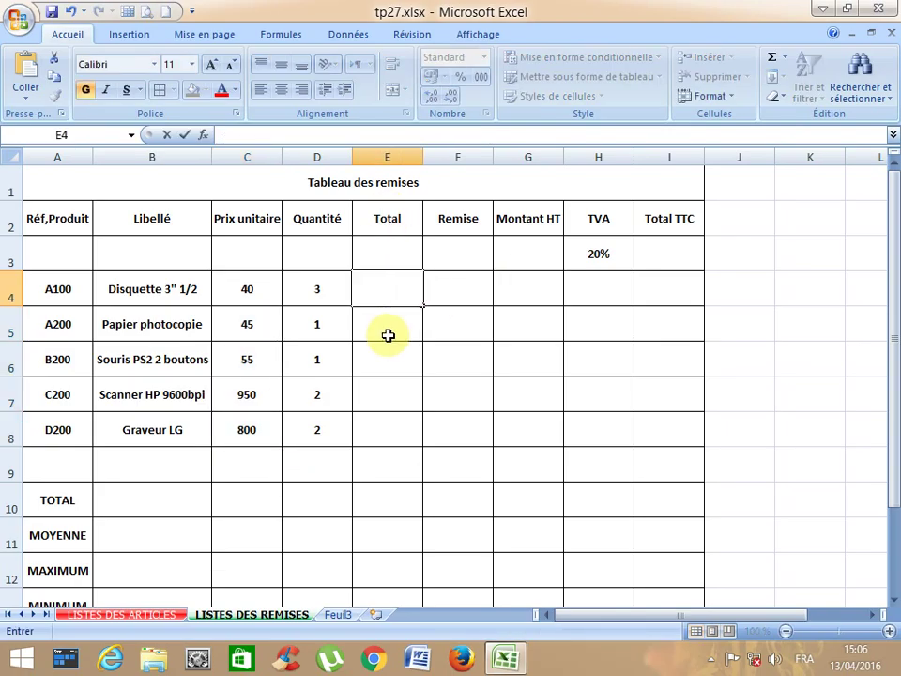
pyautogui.write('=')
pyautogui.click(272, 289)
pyautogui.write('*')
pyautogui.click(321, 294)
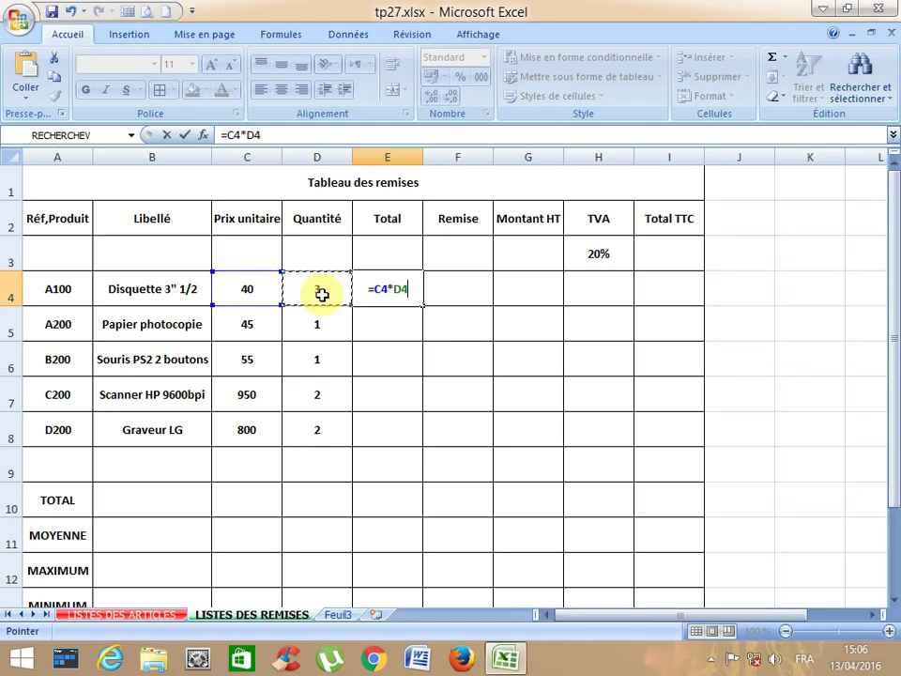
pyautogui.press('Return')
pyautogui.click(413, 301)
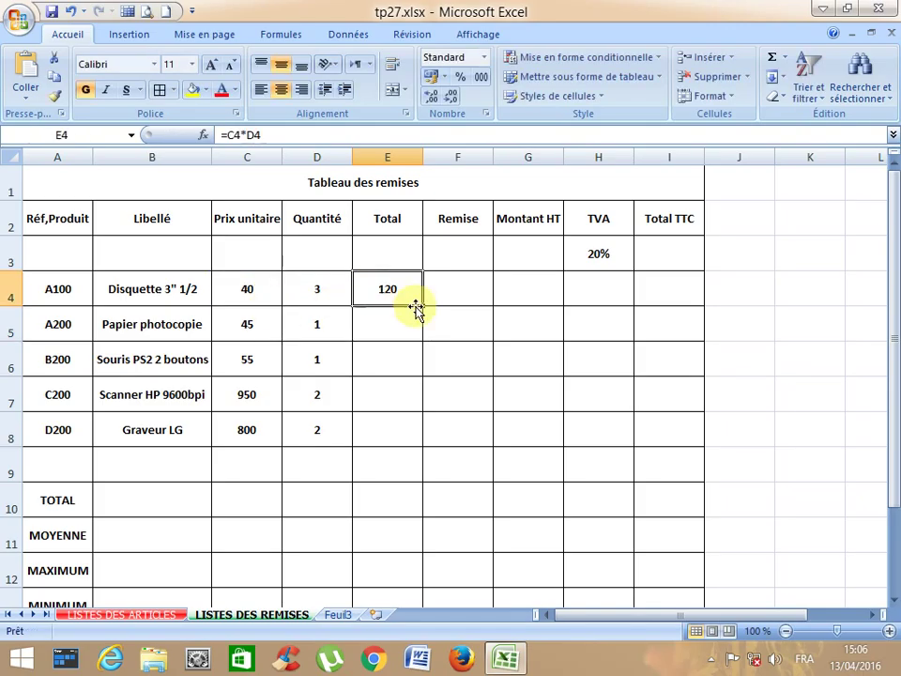
pyautogui.doubleClick(422, 306)
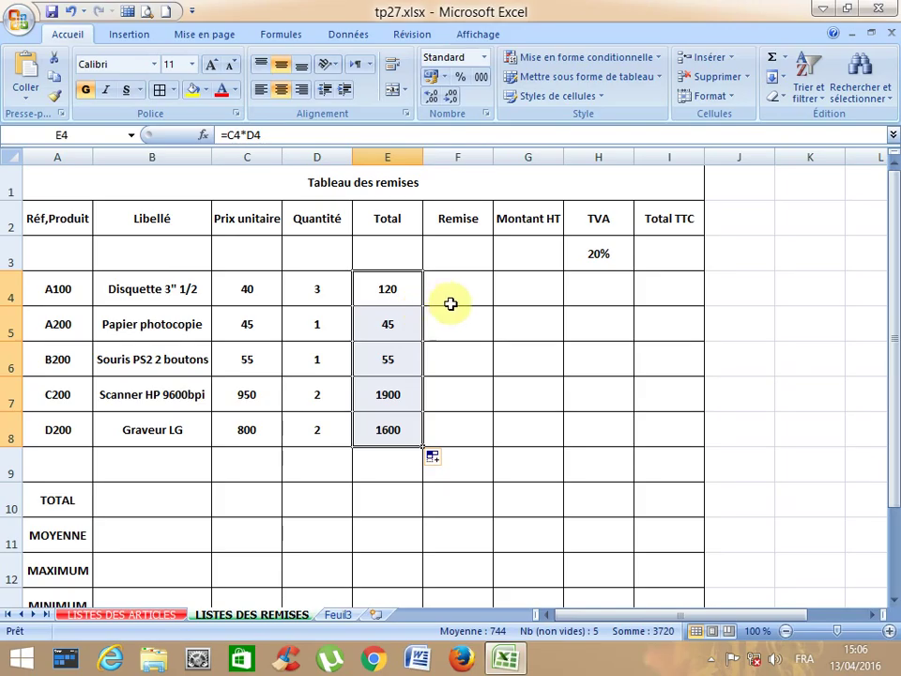
# Start a SI function in Remise cell F4 with a nested ET function as its logical test
pyautogui.click(451, 304)
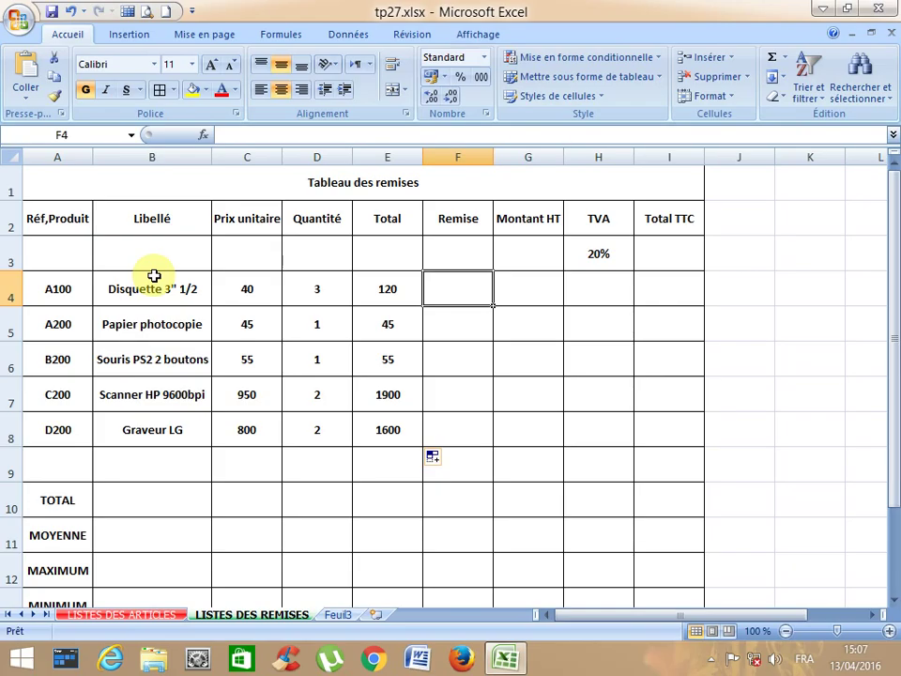
pyautogui.click(202, 135)
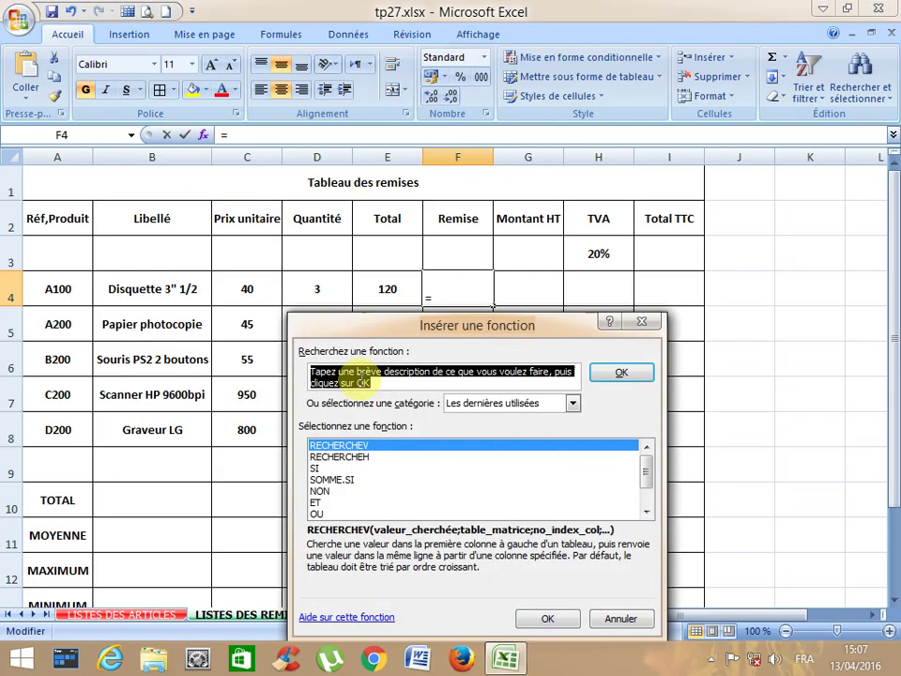
pyautogui.click(316, 467)
pyautogui.click(547, 617)
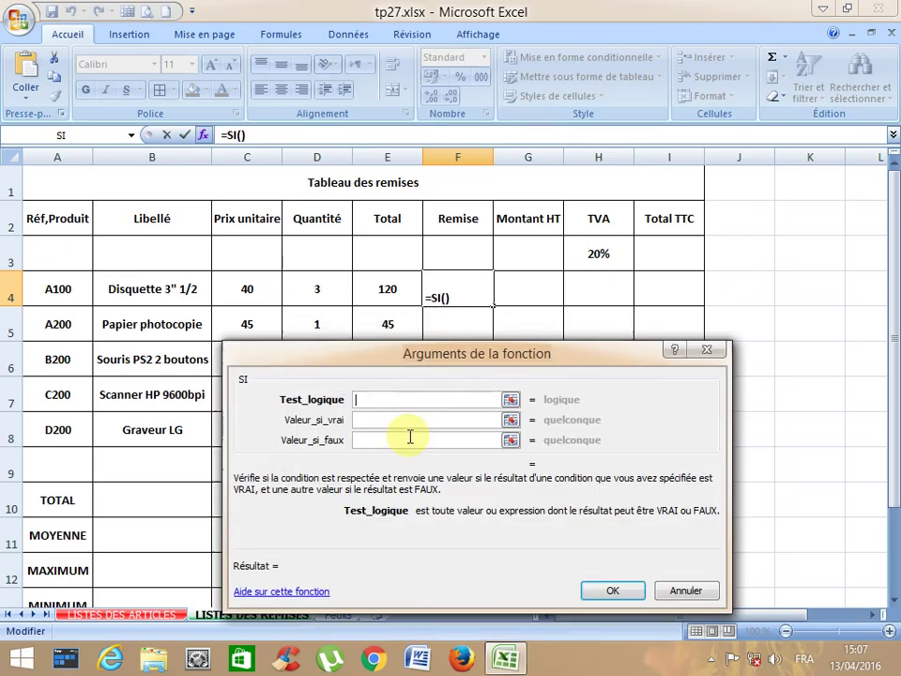
pyautogui.click(132, 135)
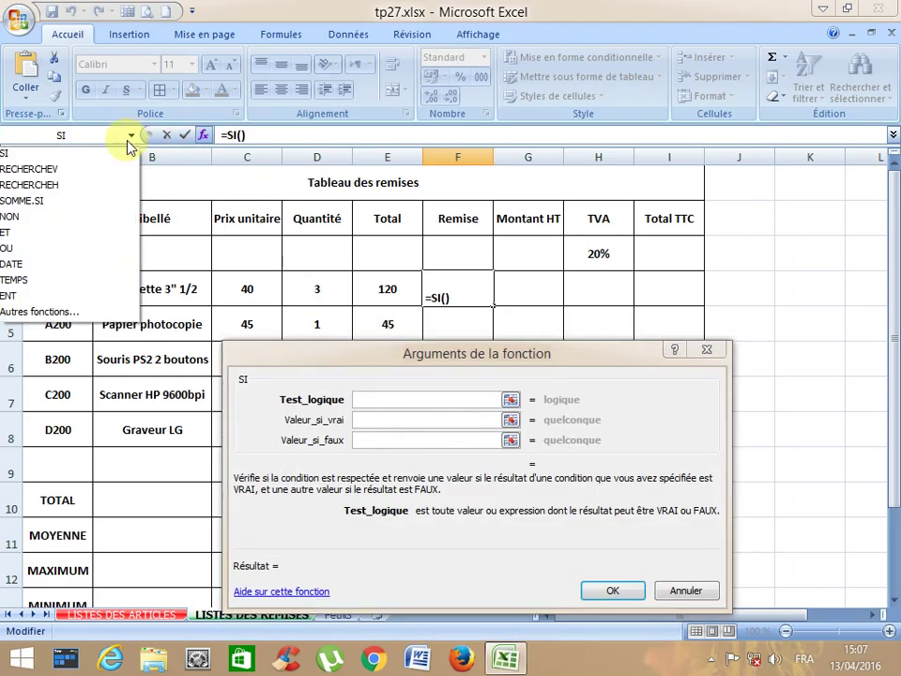
pyautogui.click(56, 231)
pyautogui.moveTo(291, 361); pyautogui.dragTo(455, 374)
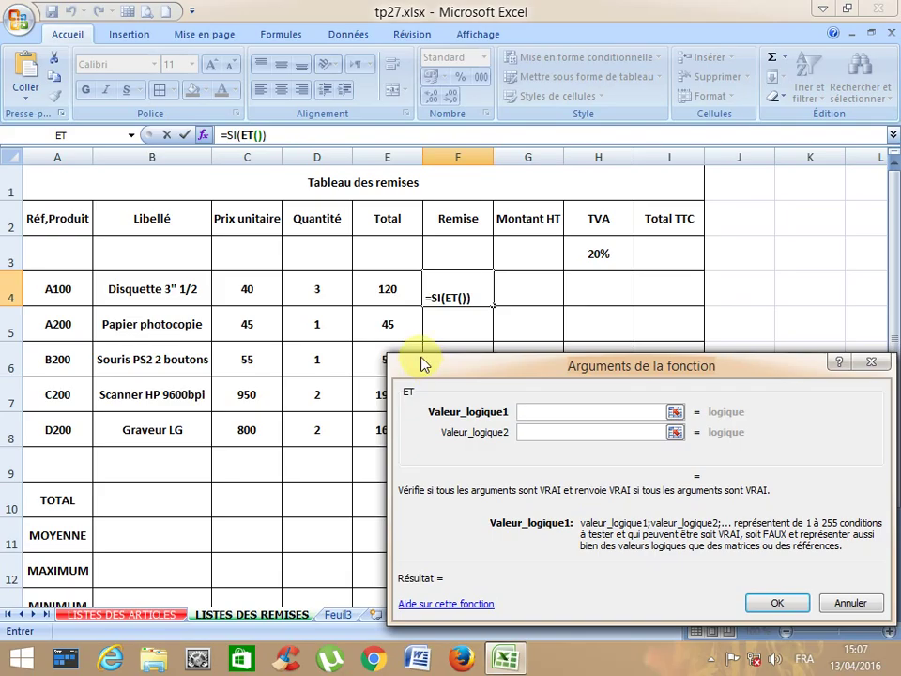
# Set the two ET conditions to C4>=40 and D4>=2
pyautogui.click(261, 290)
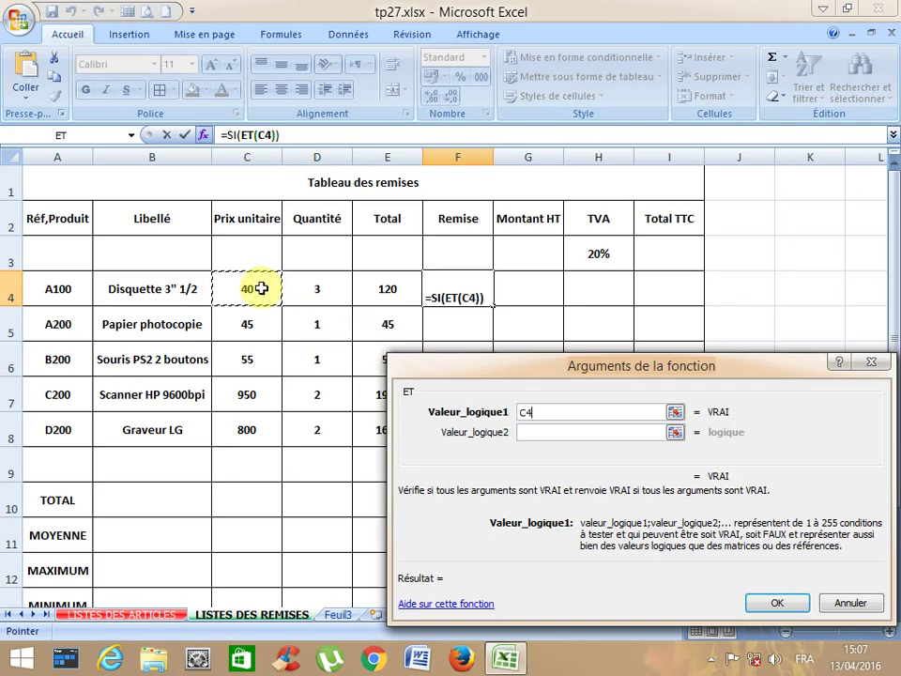
pyautogui.write('>=40')
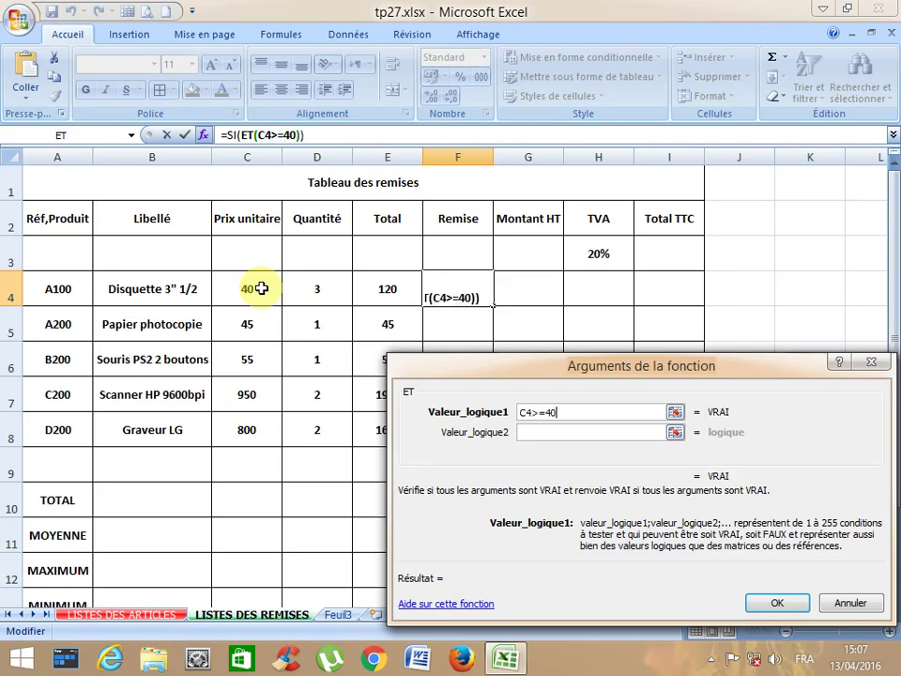
pyautogui.click(532, 430)
pyautogui.click(343, 289)
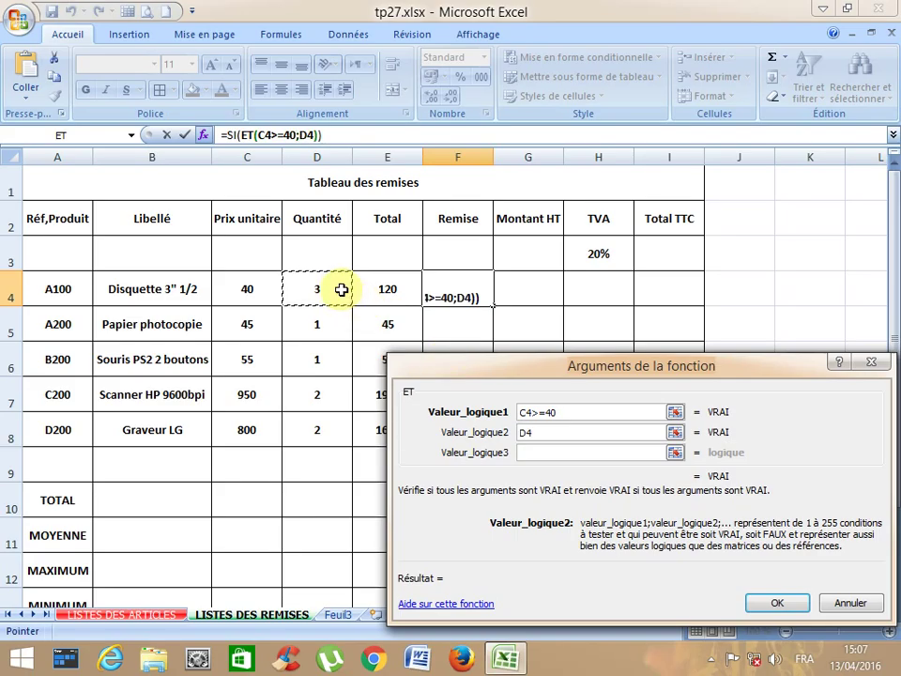
pyautogui.write('>')
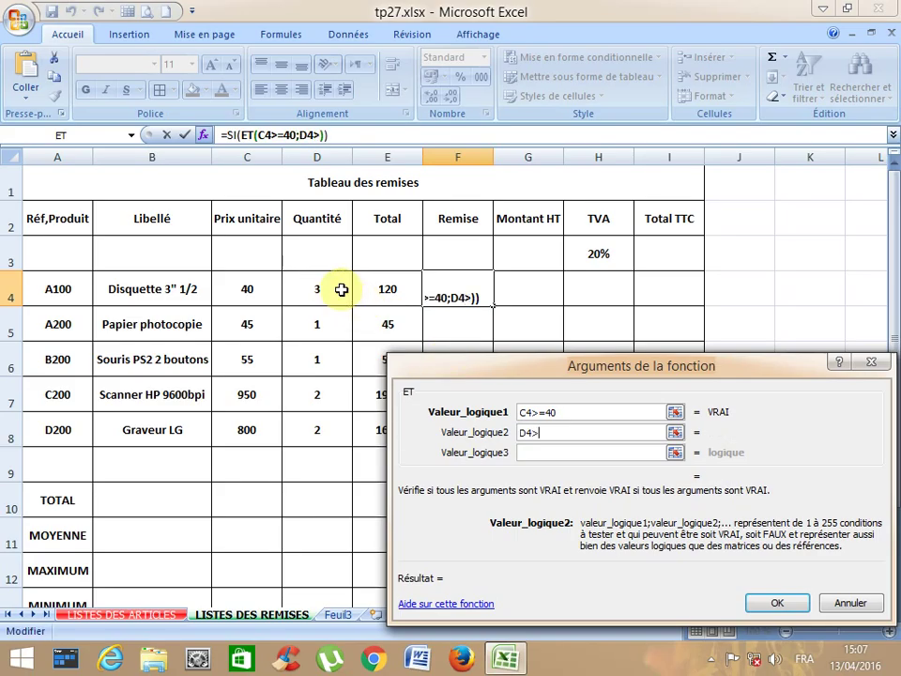
pyautogui.write('=2')
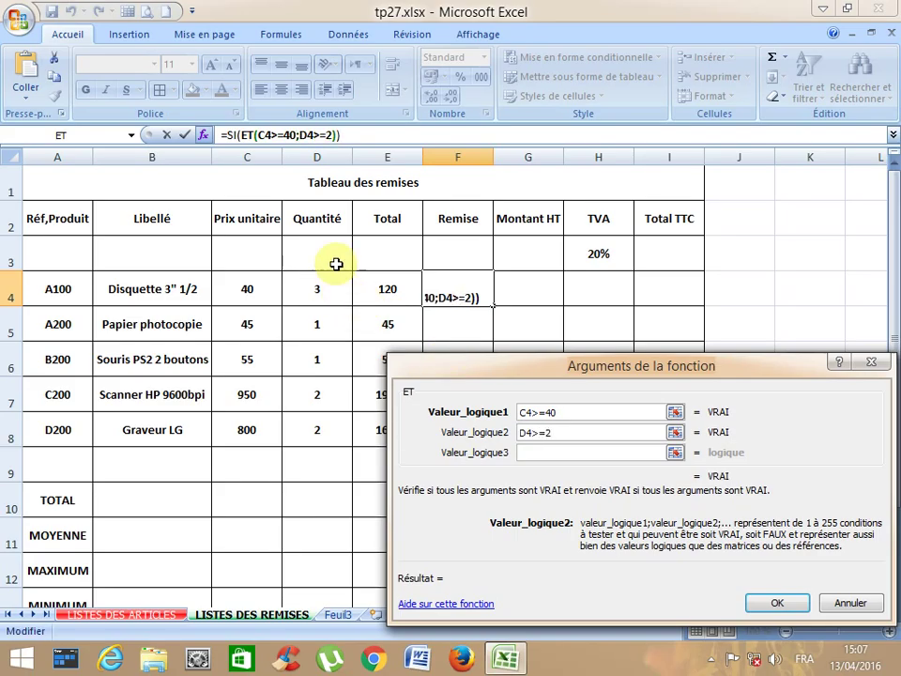
# Complete the SI function with E4*2% if true and E4 if false, and fill the formula from F4 down to F8
pyautogui.click(229, 135)
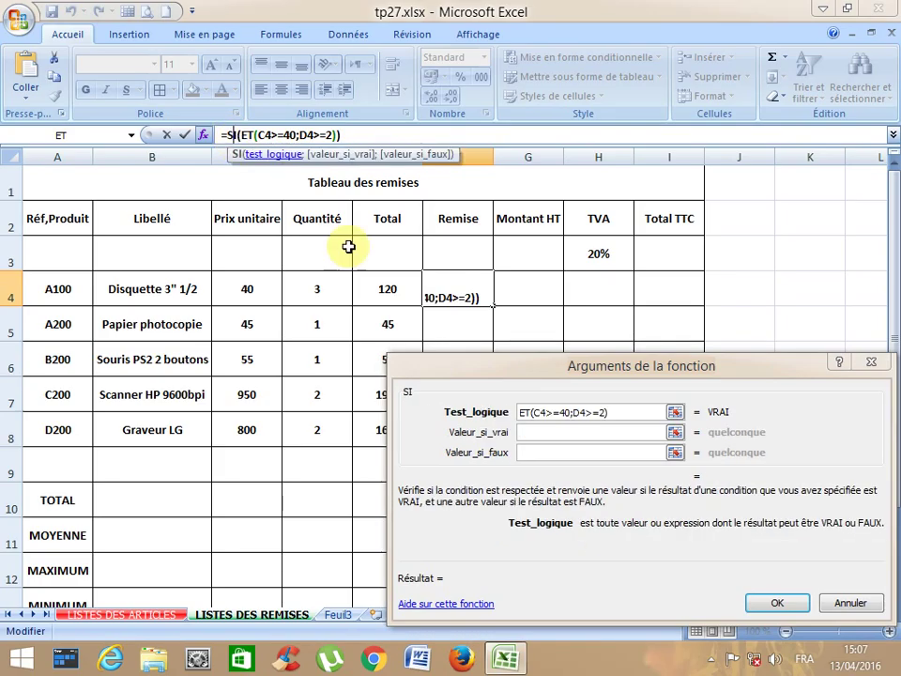
pyautogui.click(535, 432)
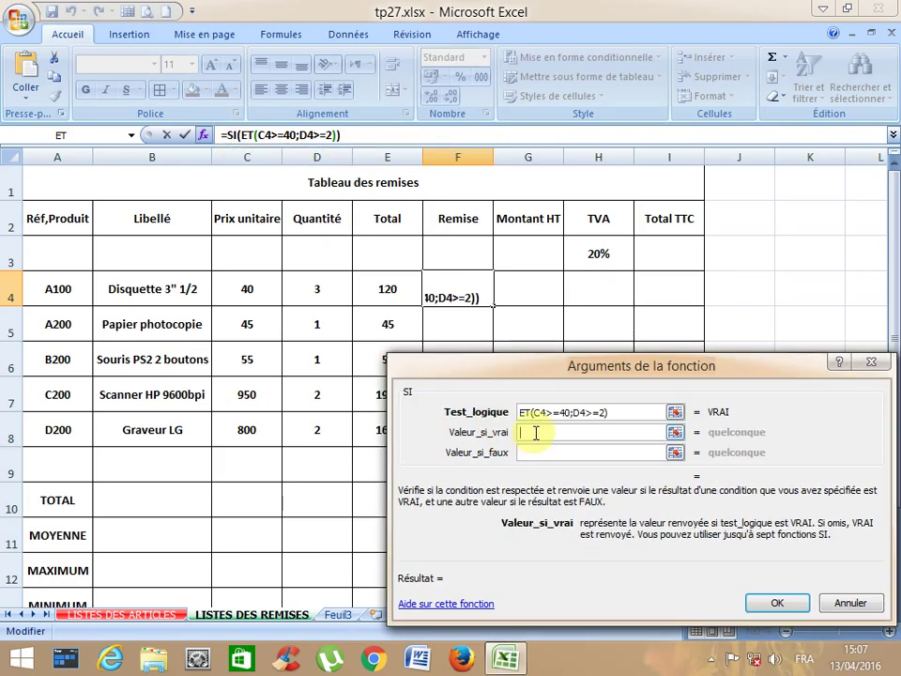
pyautogui.click(402, 286)
pyautogui.write('*2')
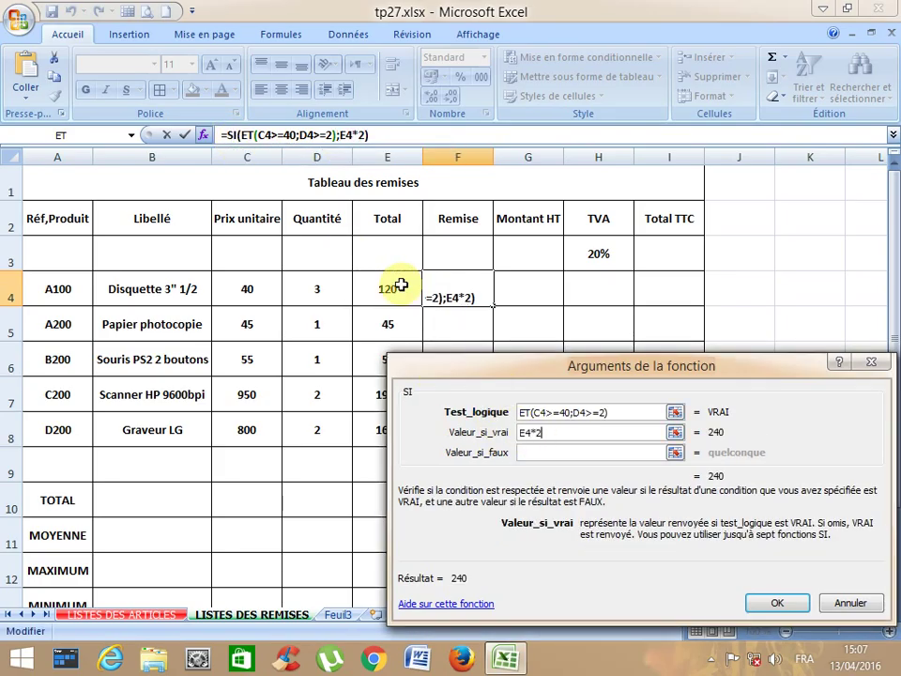
pyautogui.write('%')
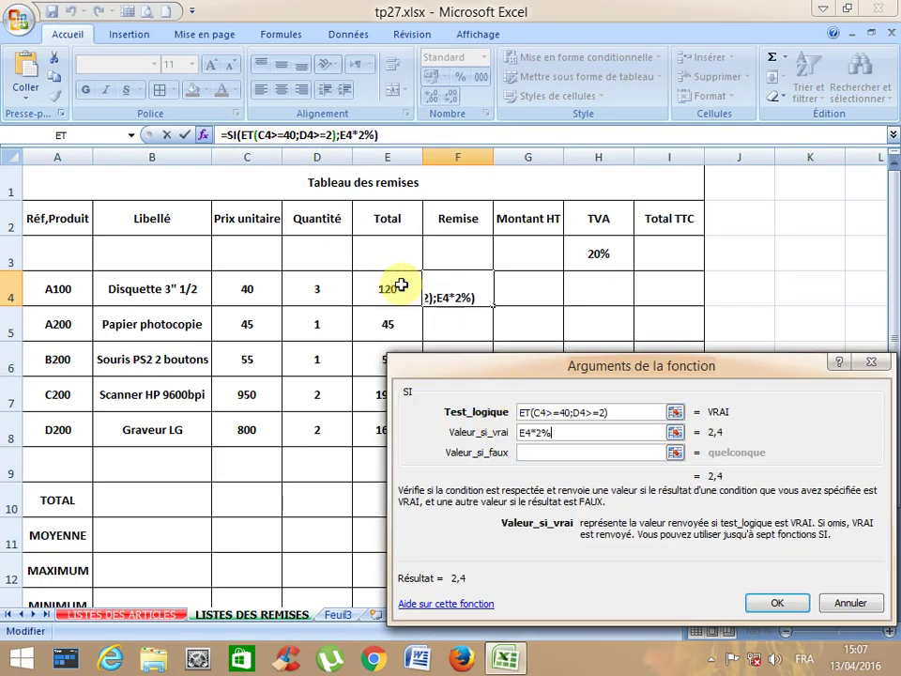
pyautogui.click(555, 451)
pyautogui.click(403, 287)
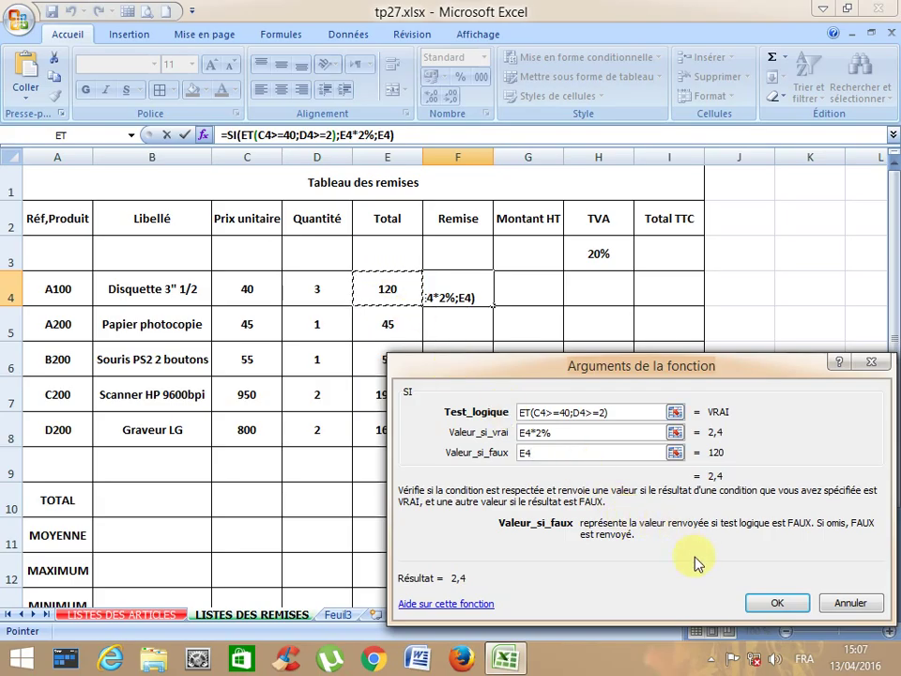
pyautogui.click(755, 606)
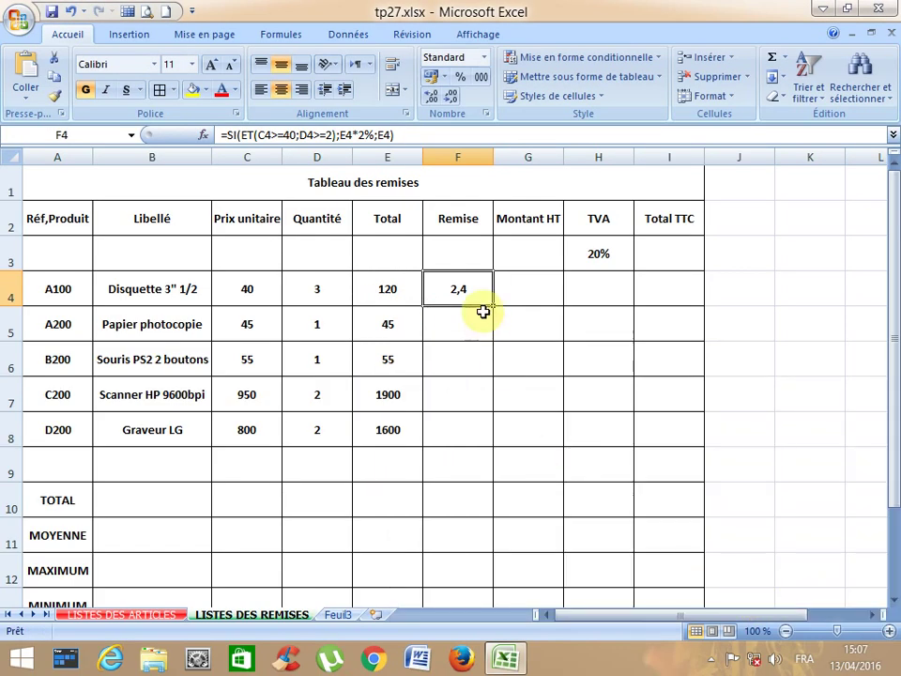
pyautogui.moveTo(495, 306); pyautogui.dragTo(489, 436)
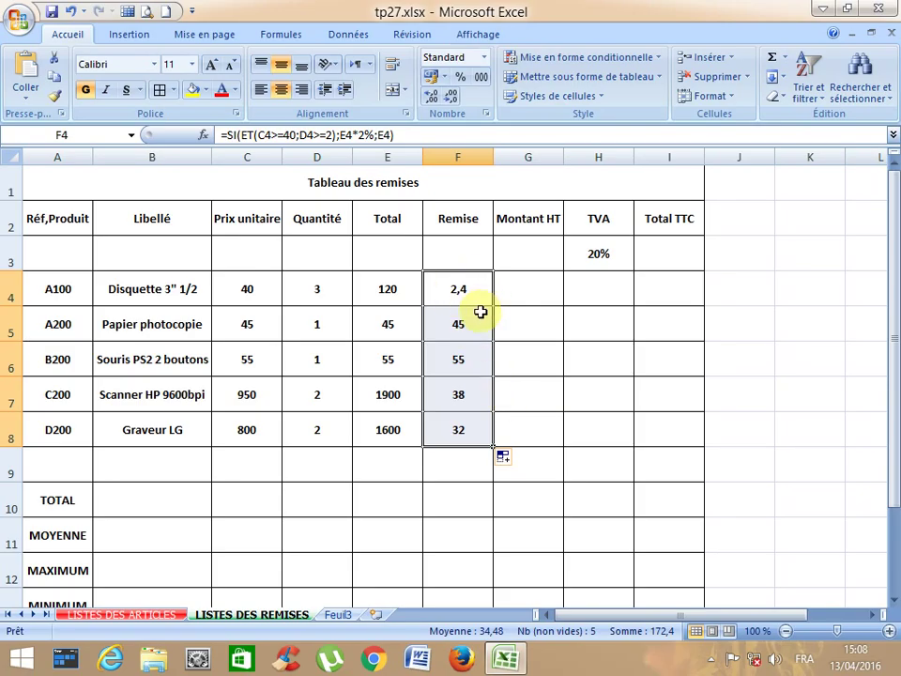
# Change the value if false of the SI function in F4 to 0 and fill the formula down to F8 again
pyautogui.click(539, 298)
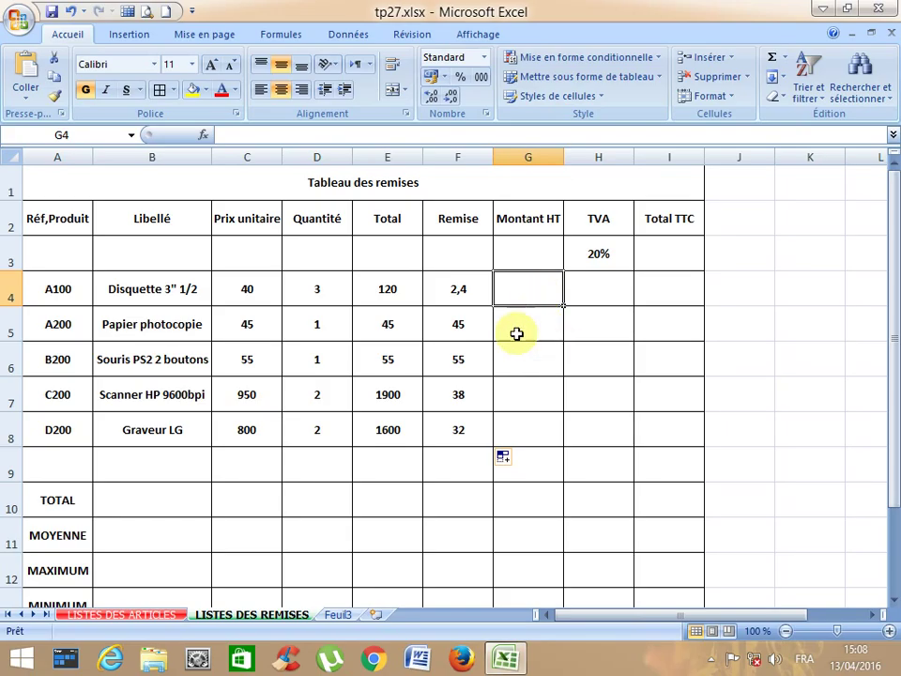
pyautogui.click(460, 292)
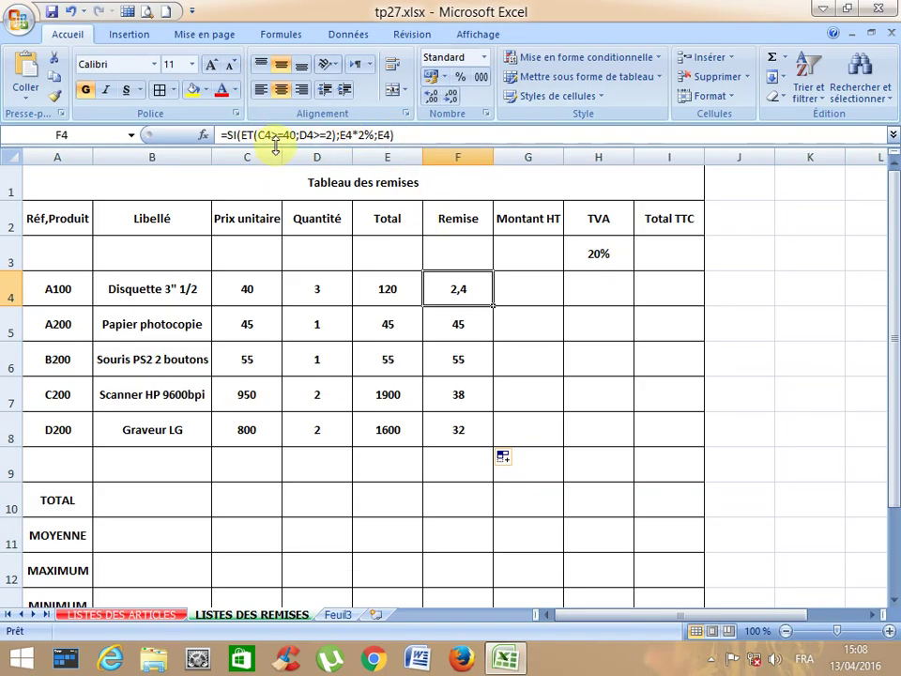
pyautogui.click(234, 135)
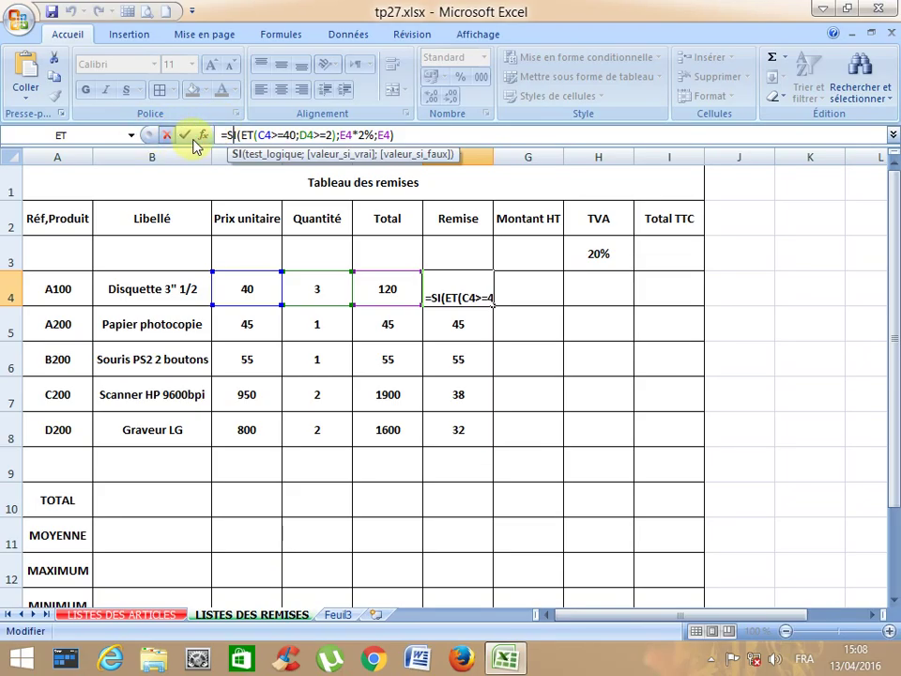
pyautogui.click(203, 136)
pyautogui.doubleClick(532, 454)
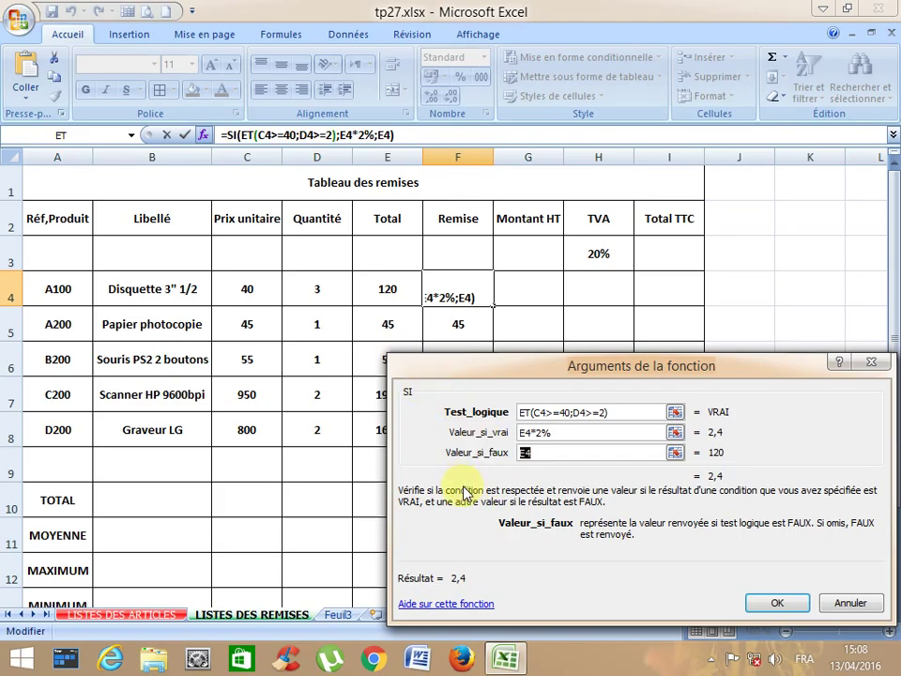
pyautogui.write('0')
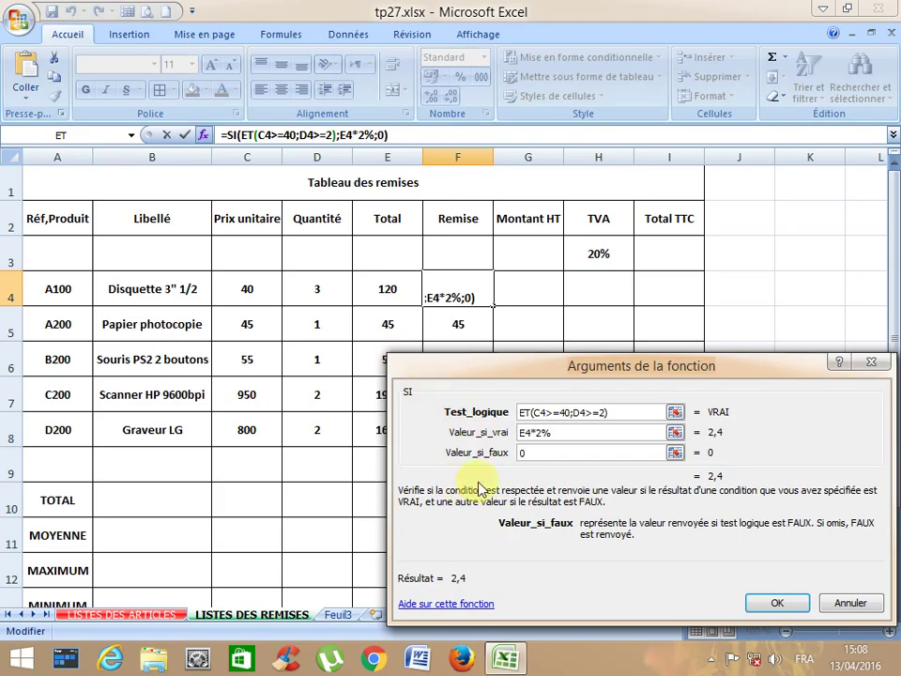
pyautogui.click(775, 605)
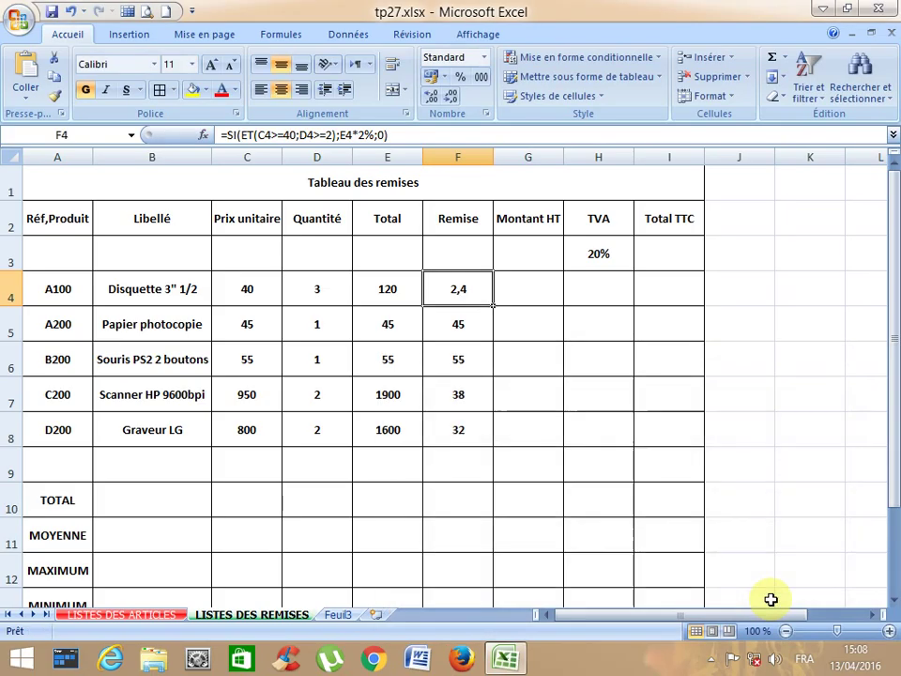
pyautogui.moveTo(492, 306); pyautogui.dragTo(474, 430)
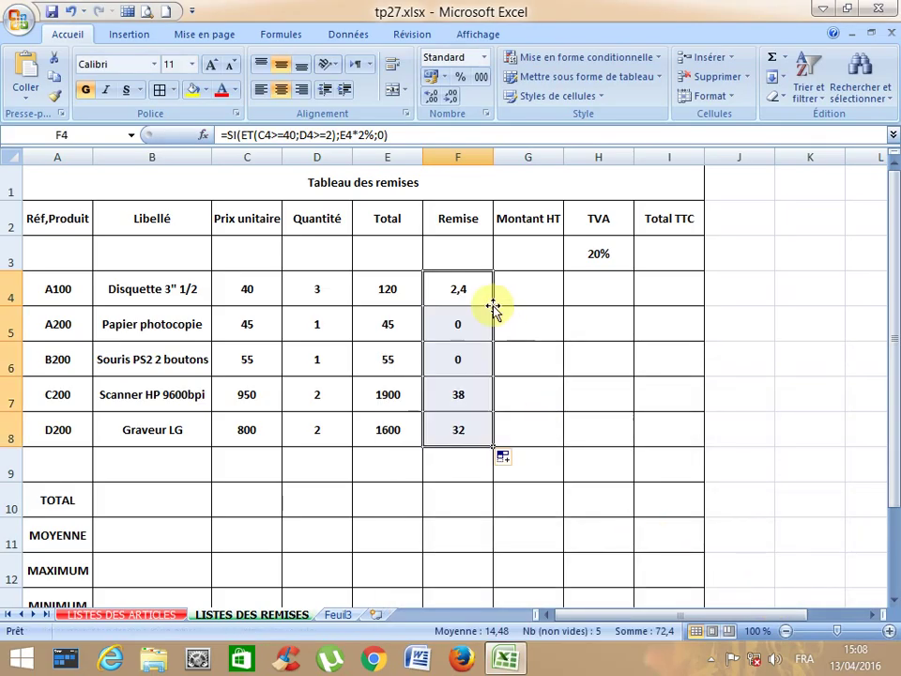
pyautogui.click(455, 324)
pyautogui.moveTo(455, 325); pyautogui.dragTo(463, 362)
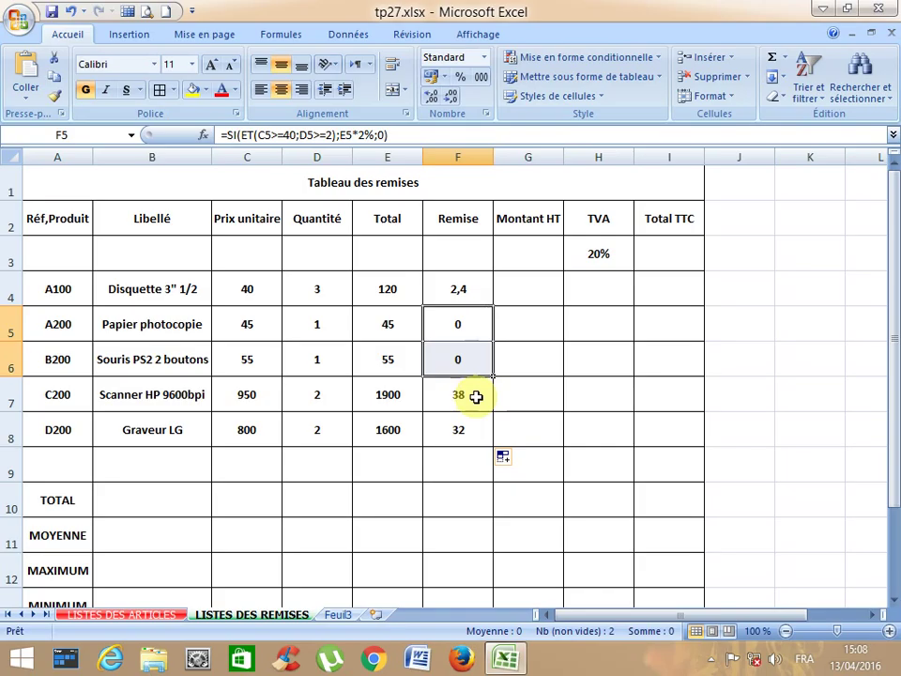
pyautogui.click(456, 289)
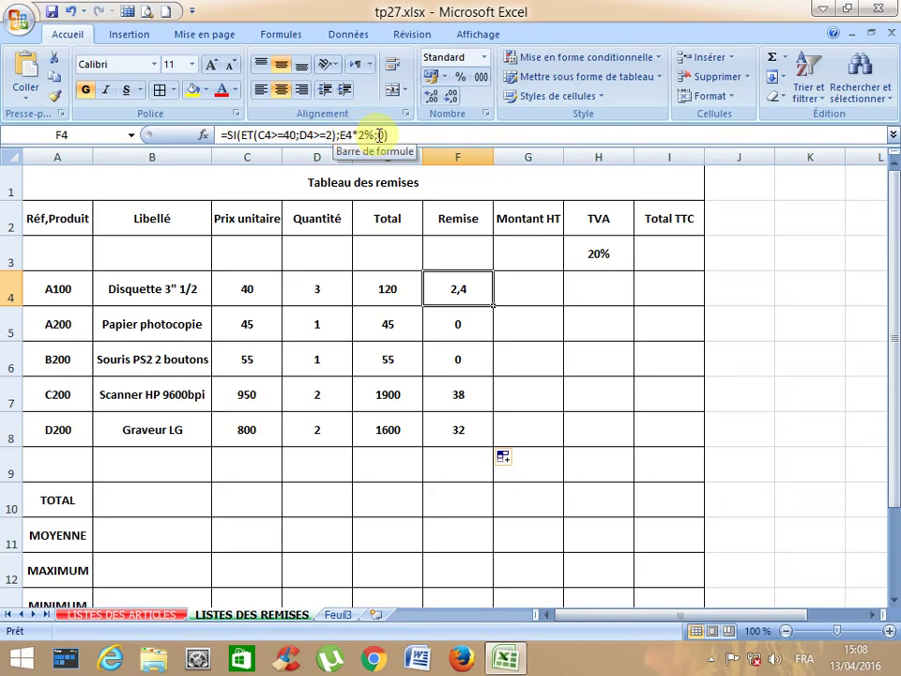
# Calculate the Montant HT in G4 with =E4-F4 and fill the formula down to G8
pyautogui.click(537, 298)
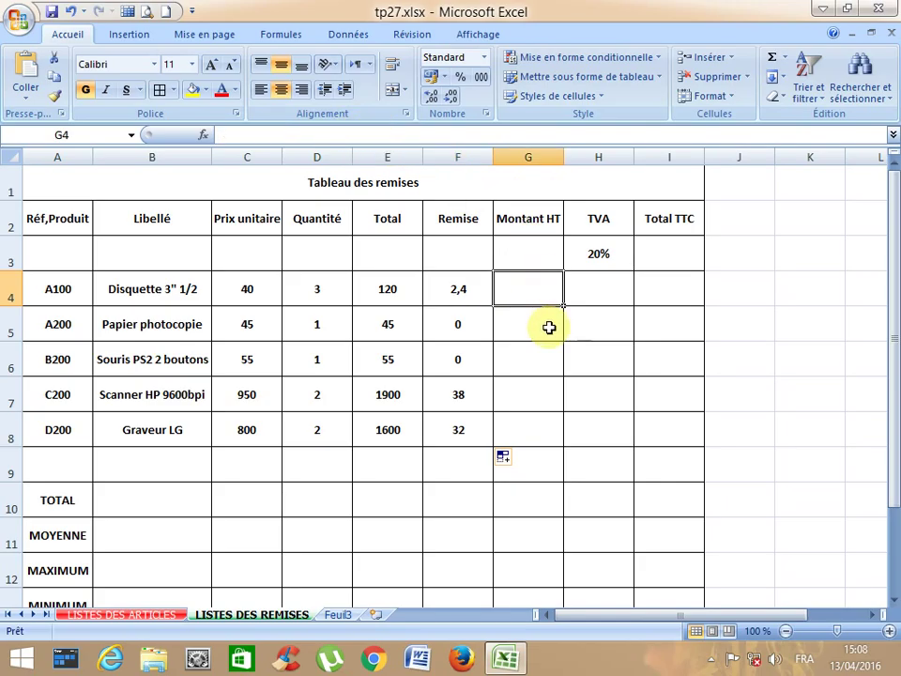
pyautogui.write('=')
pyautogui.click(398, 289)
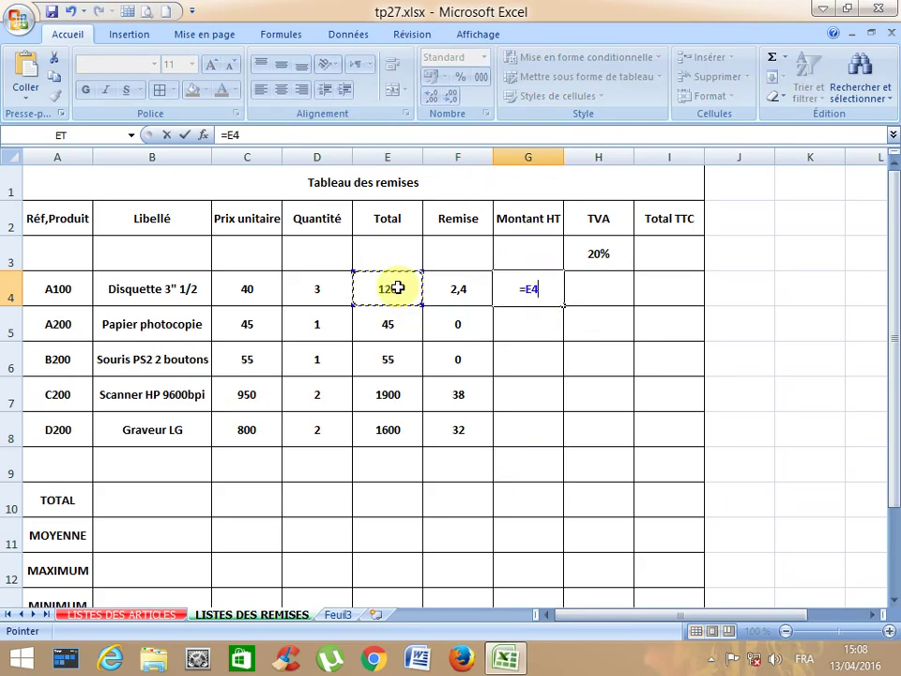
pyautogui.write('-')
pyautogui.click(458, 288)
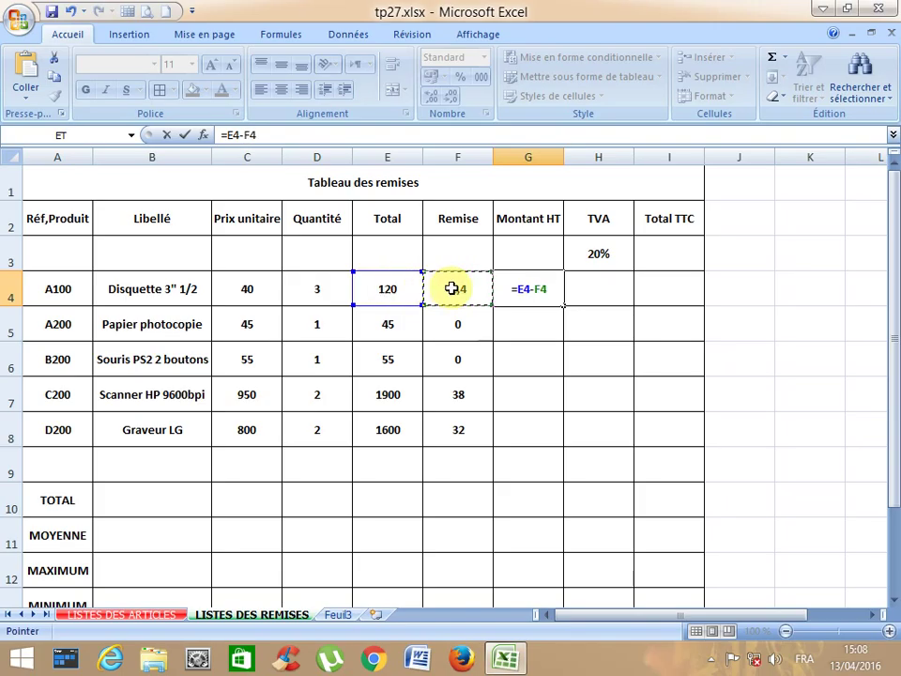
pyautogui.press('Return')
pyautogui.click(525, 291)
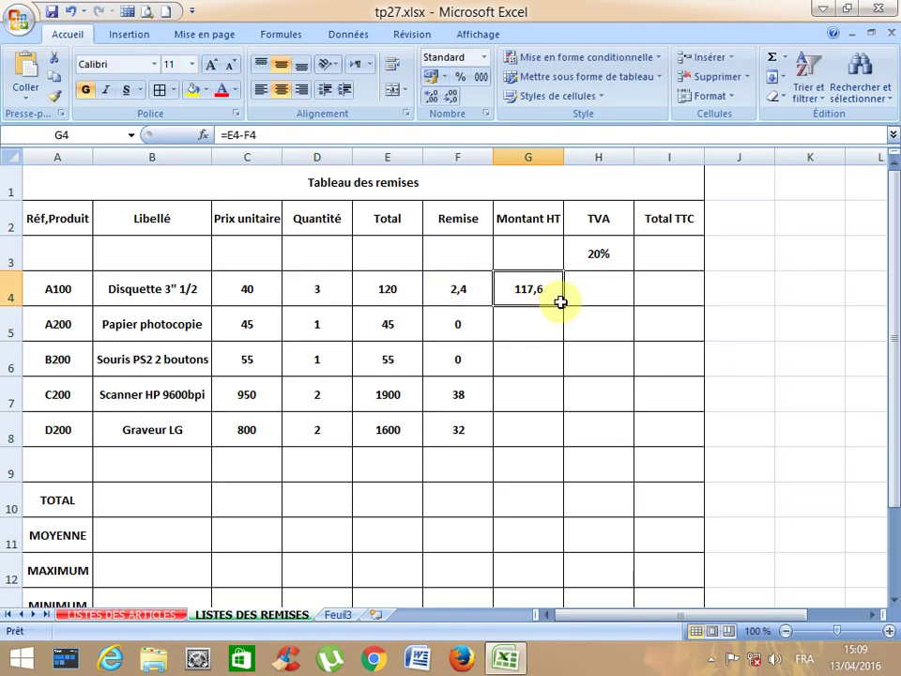
pyautogui.doubleClick(565, 306)
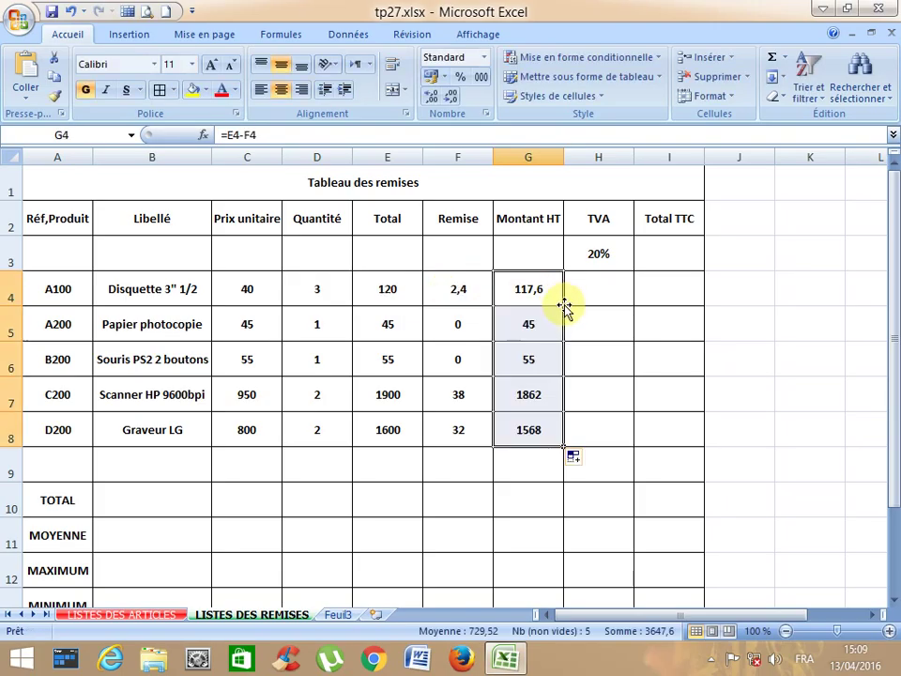
# Calculate the TVA in H4 with =G4*20% and fill the formula down to H8
pyautogui.click(604, 307)
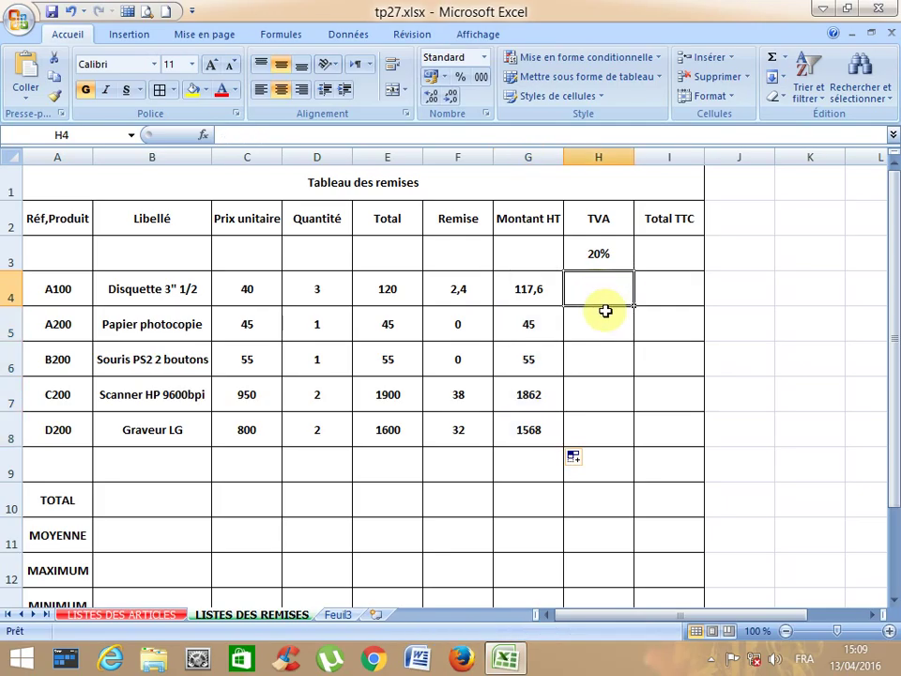
pyautogui.write('=')
pyautogui.click(521, 289)
pyautogui.write('*')
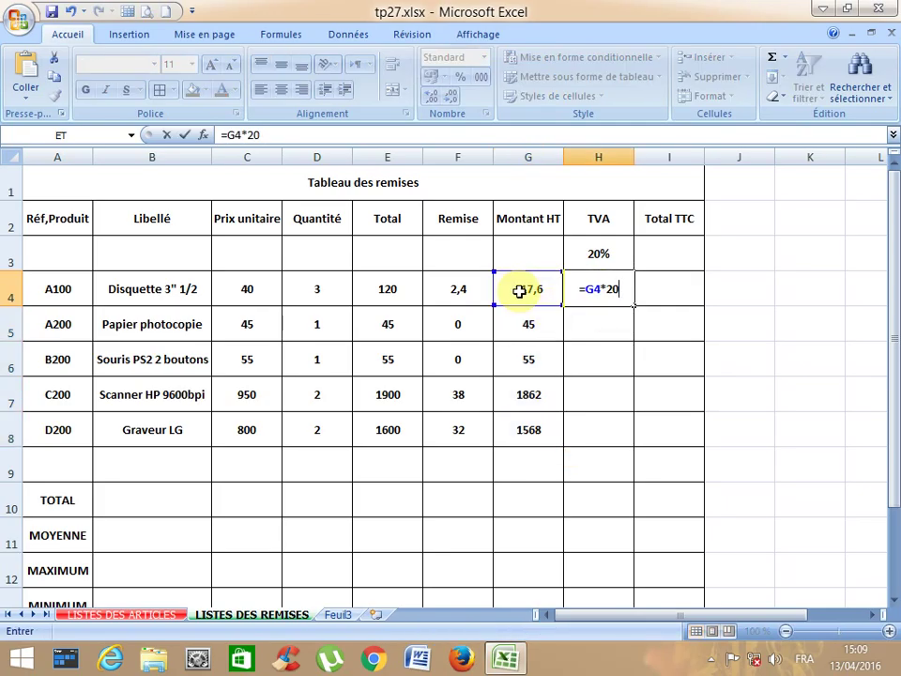
pyautogui.press('Return')
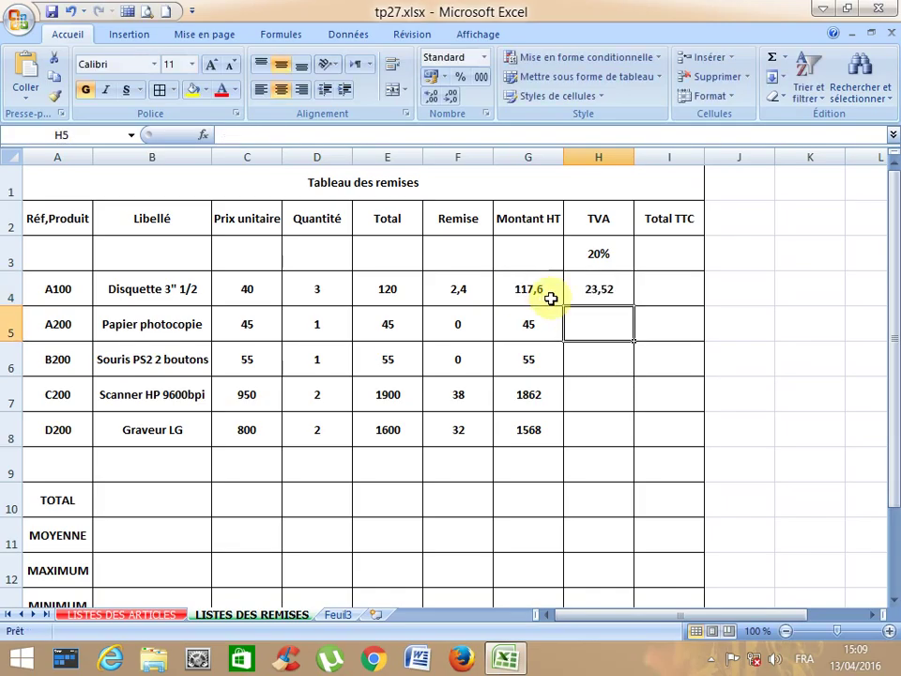
pyautogui.click(589, 296)
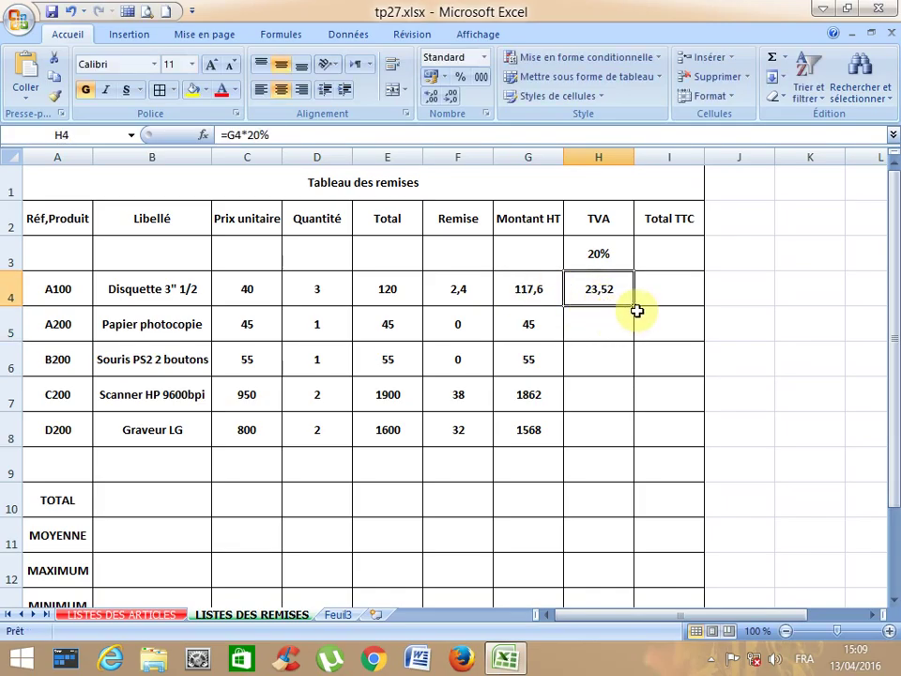
pyautogui.doubleClick(635, 306)
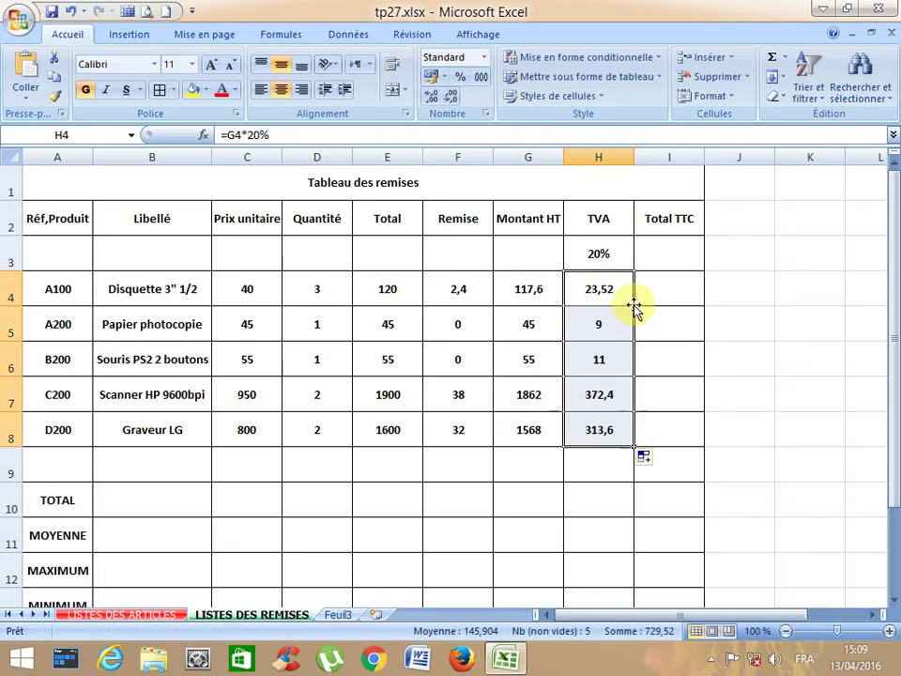
# Calculate the Total TTC in I4 with =G4+H4 and fill the formula down to I8
pyautogui.click(657, 296)
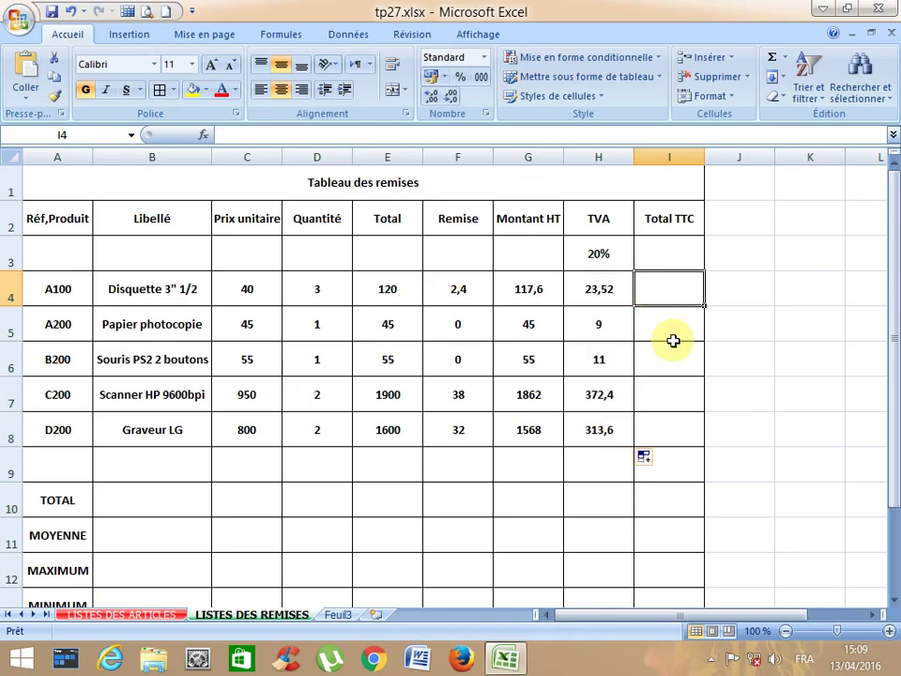
pyautogui.write('=')
pyautogui.click(549, 295)
pyautogui.write('+')
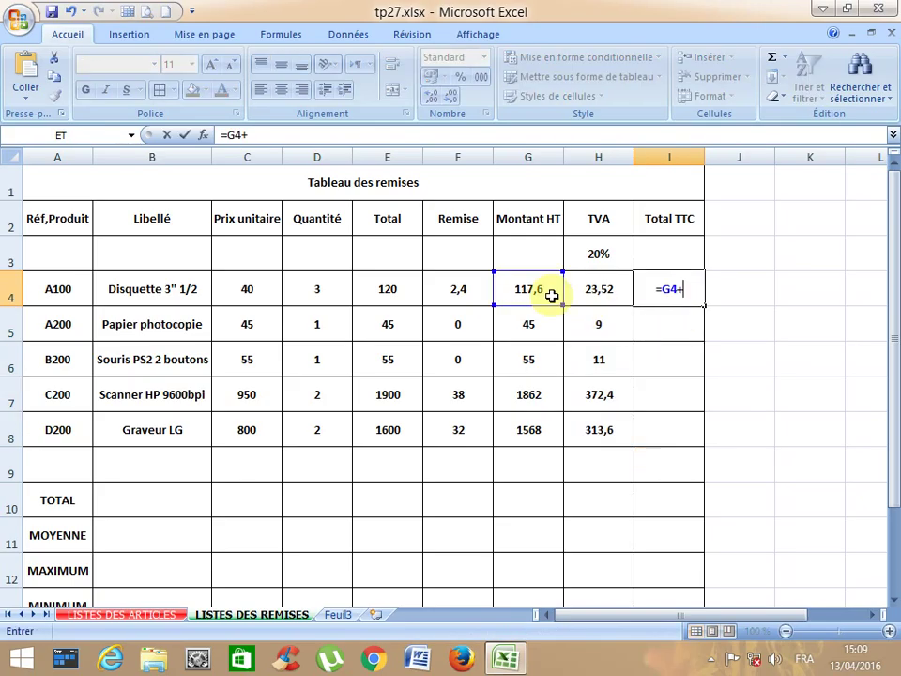
pyautogui.click(617, 292)
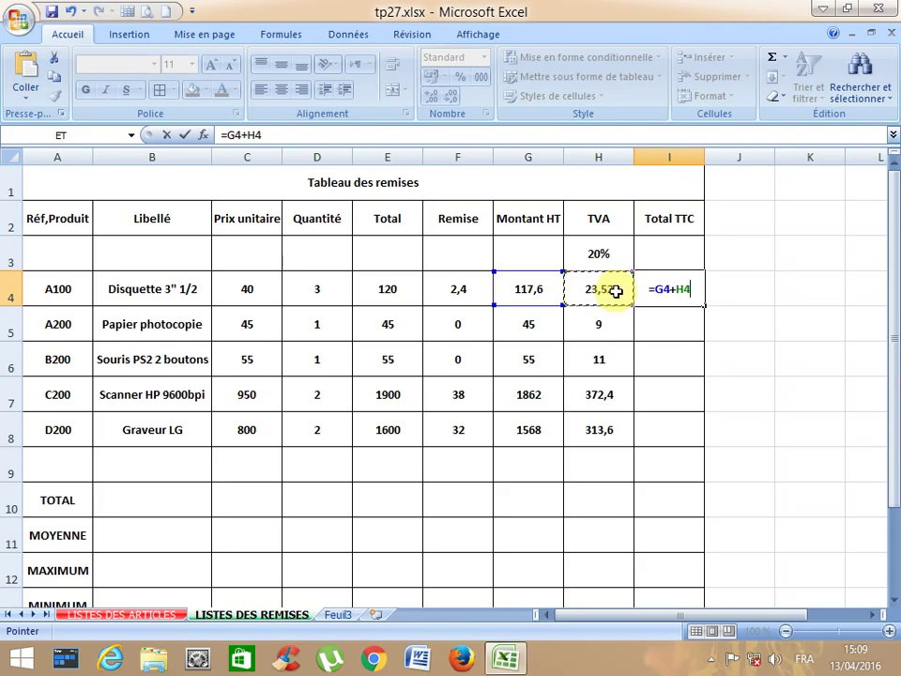
pyautogui.press('Return')
pyautogui.click(678, 290)
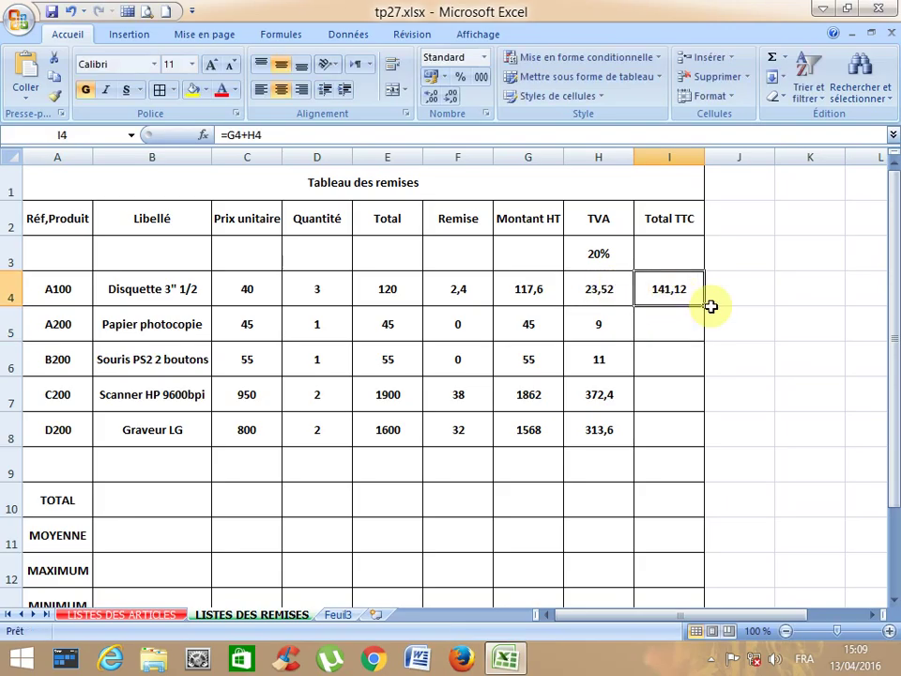
pyautogui.doubleClick(703, 307)
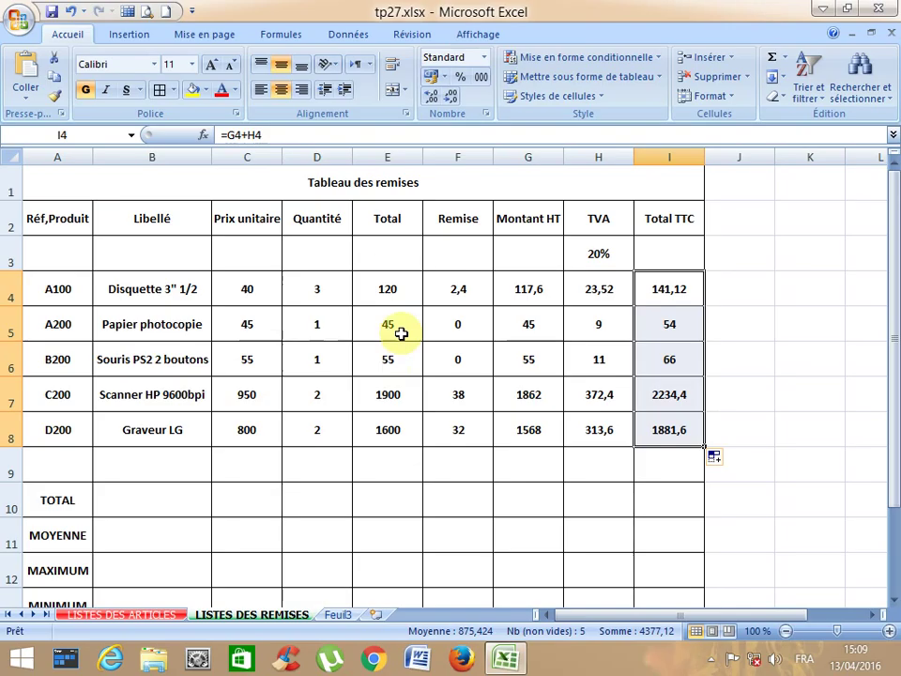
# Apply the thousands separator number format to the amounts in E4:I8 and the unit prices in C4:C8
pyautogui.click(270, 300)
pyautogui.moveTo(297, 297); pyautogui.dragTo(647, 434)
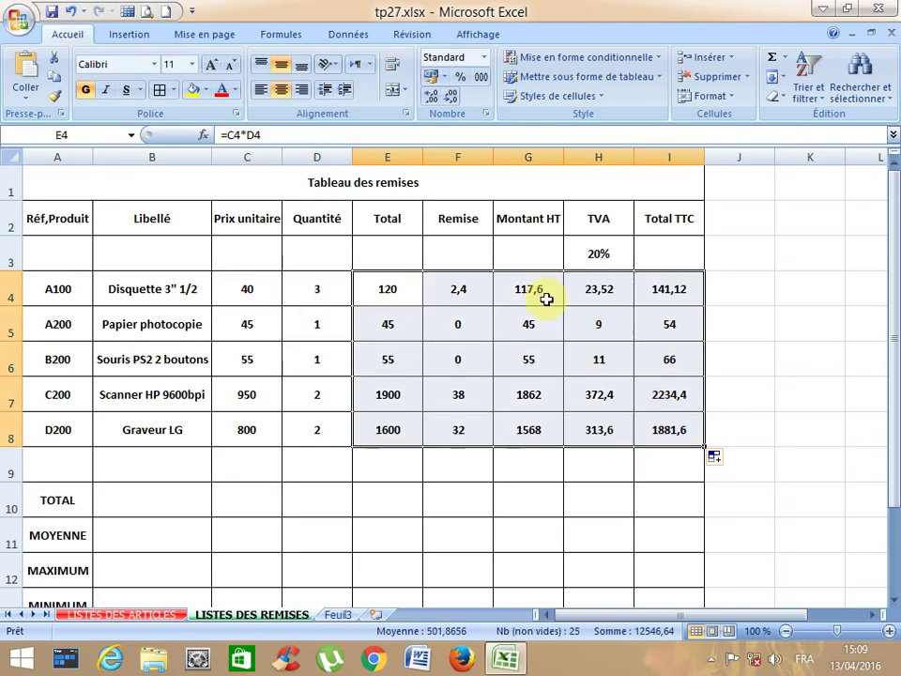
pyautogui.click(481, 80)
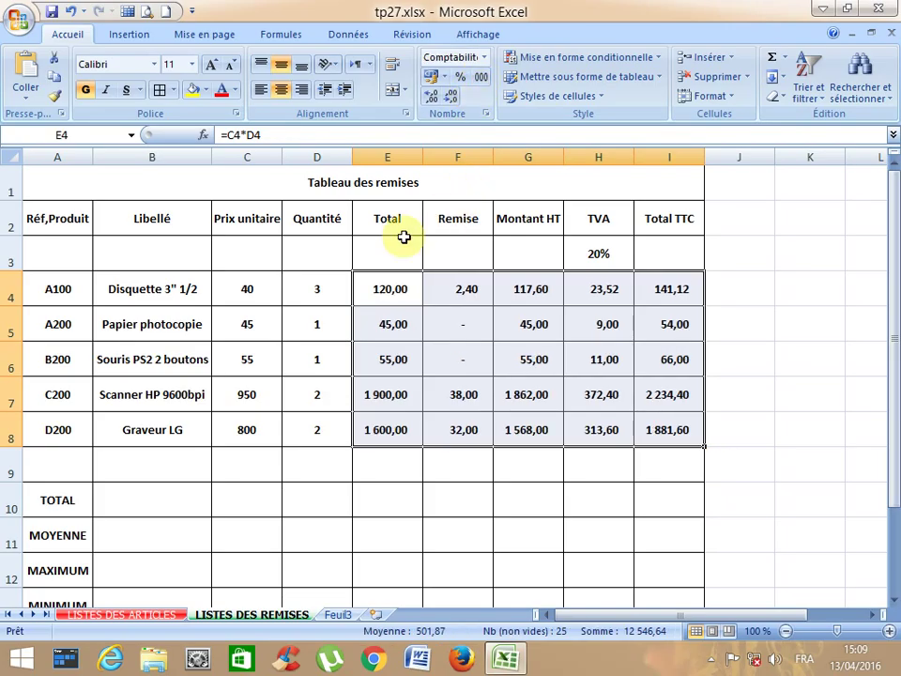
pyautogui.click(245, 297)
pyautogui.moveTo(253, 339); pyautogui.dragTo(262, 443)
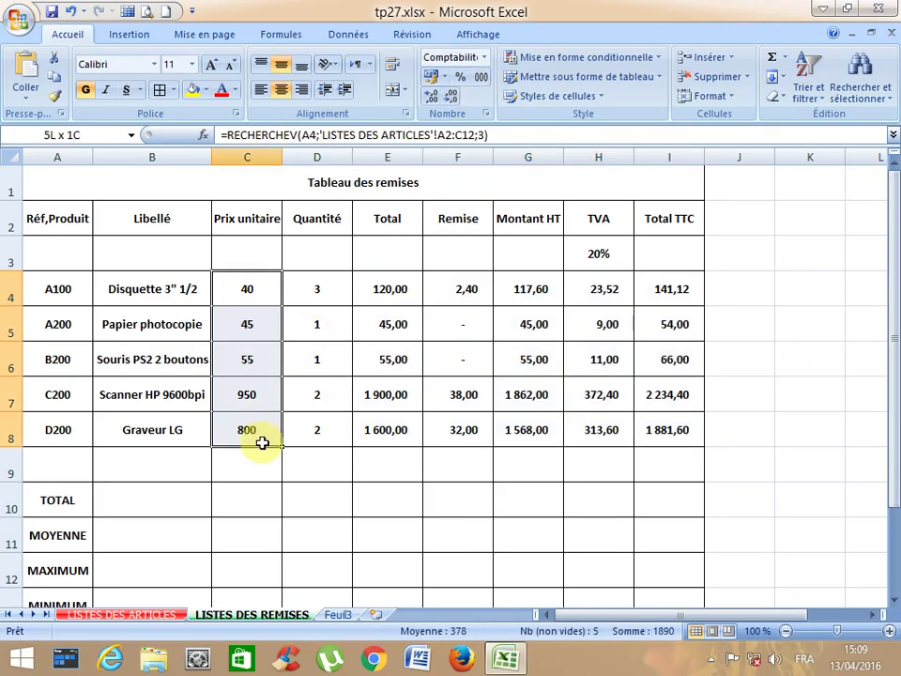
pyautogui.click(480, 78)
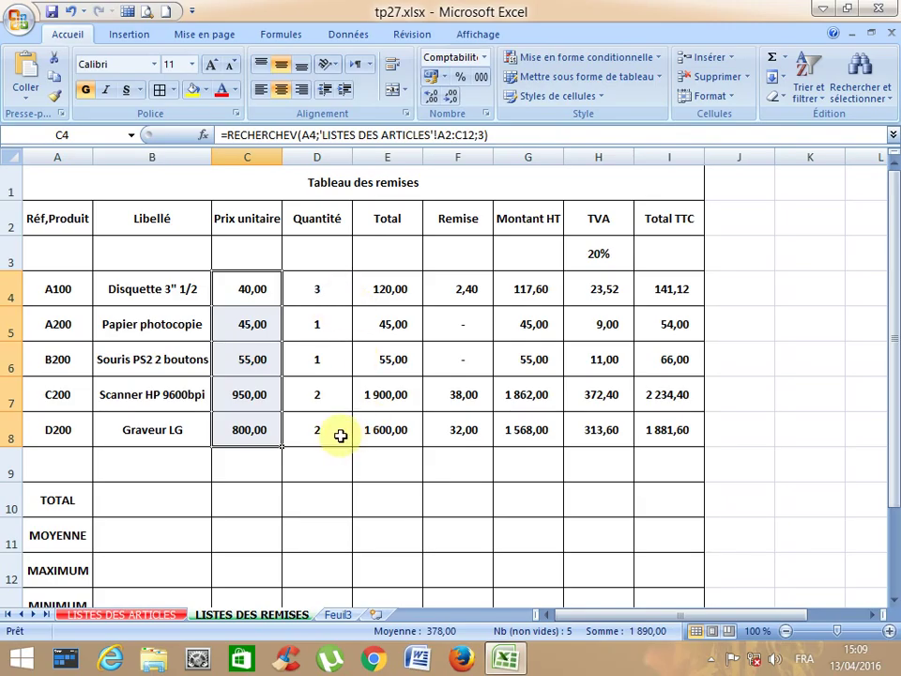
# Calculate the TOTAL of the Total TTC column in I10 with =SOMME(I4:I9)
pyautogui.scroll(-2, 341, 434)
pyautogui.scroll(2, 245, 394)
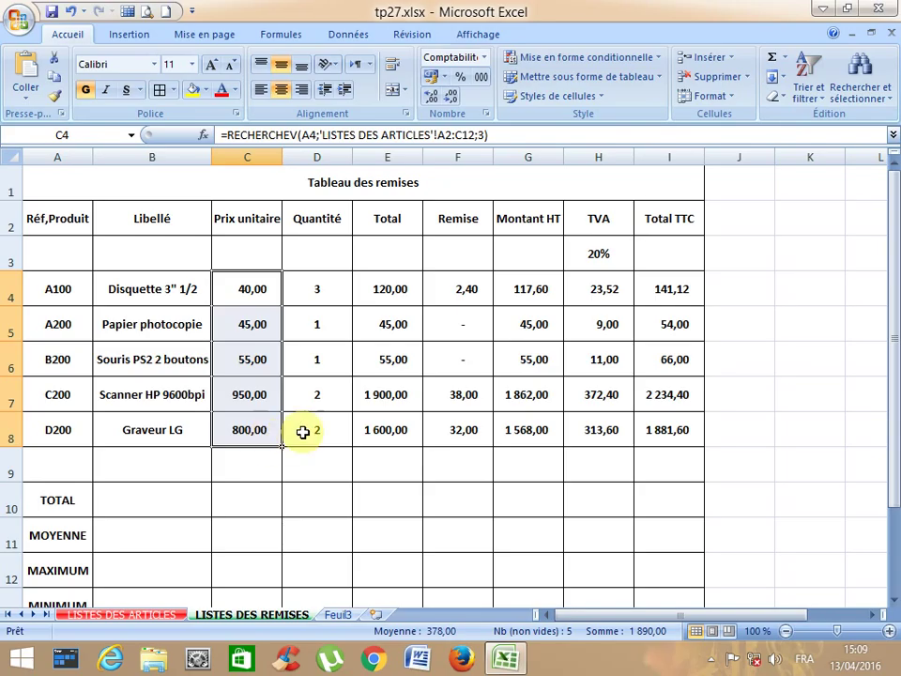
pyautogui.scroll(-1, 600, 507)
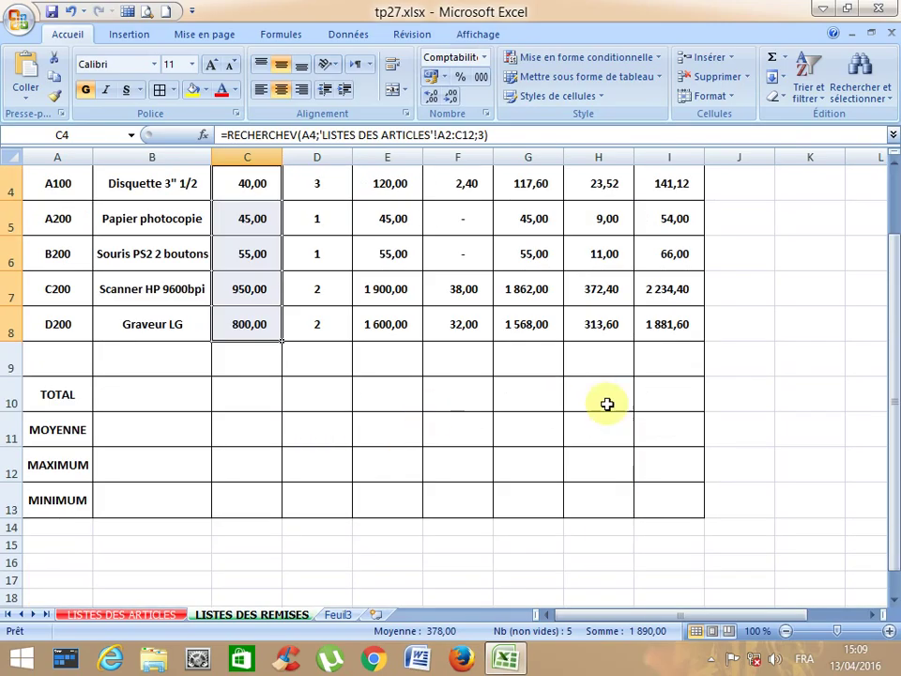
pyautogui.click(656, 394)
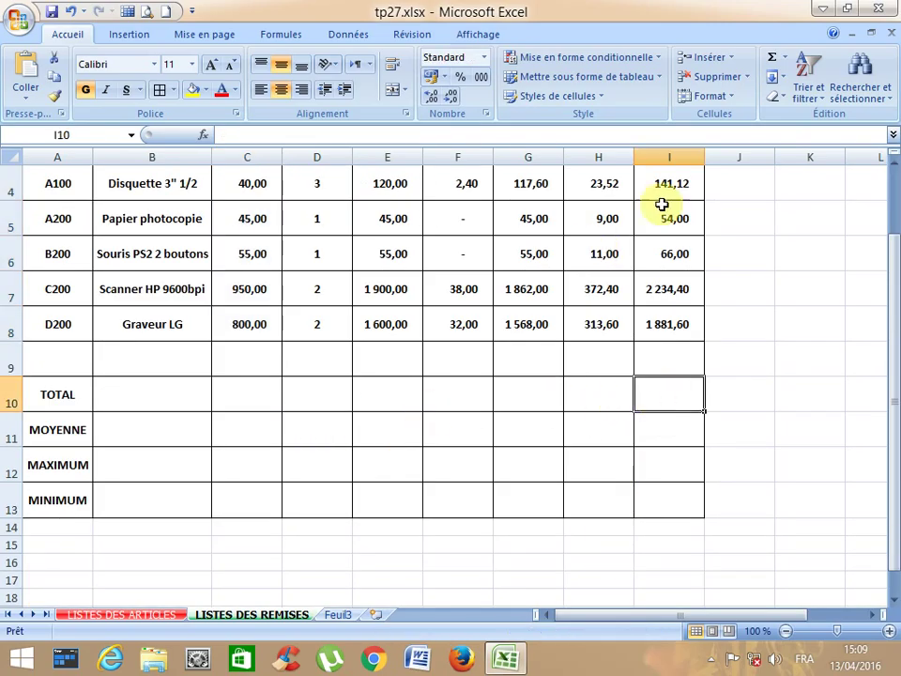
pyautogui.click(772, 59)
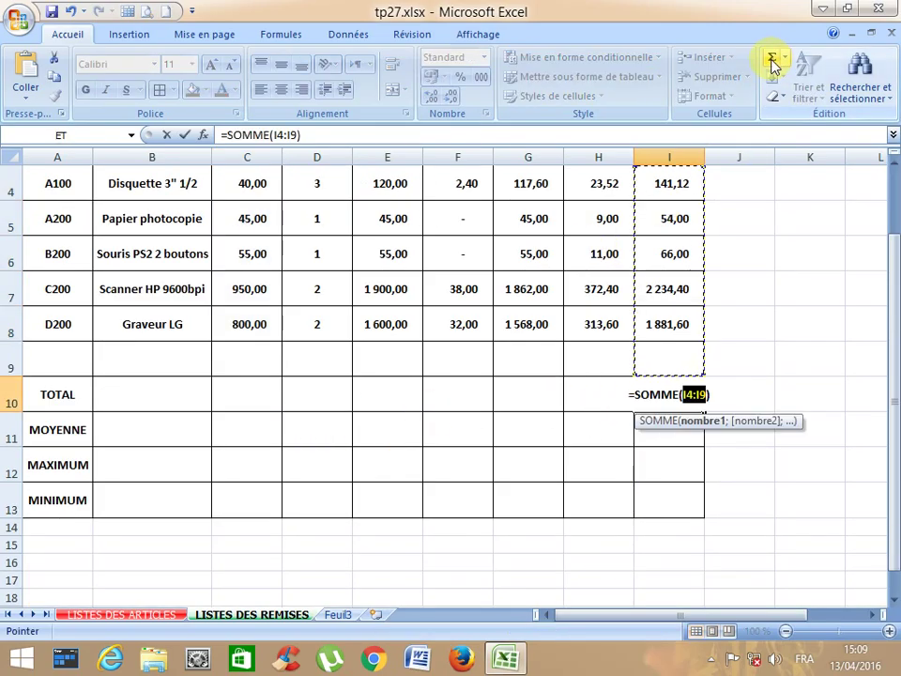
pyautogui.press('Return')
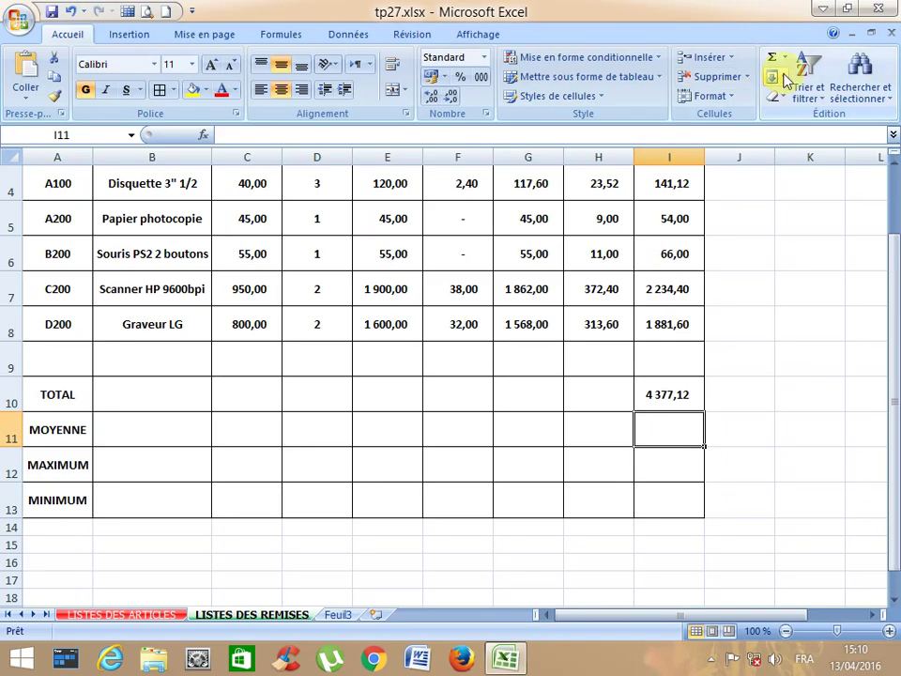
# Calculate the MOYENNE of the Total TTC column in I11 with =MOYENNE(I4:I8)
pyautogui.click(785, 57)
pyautogui.click(796, 99)
pyautogui.moveTo(657, 324); pyautogui.dragTo(652, 293)
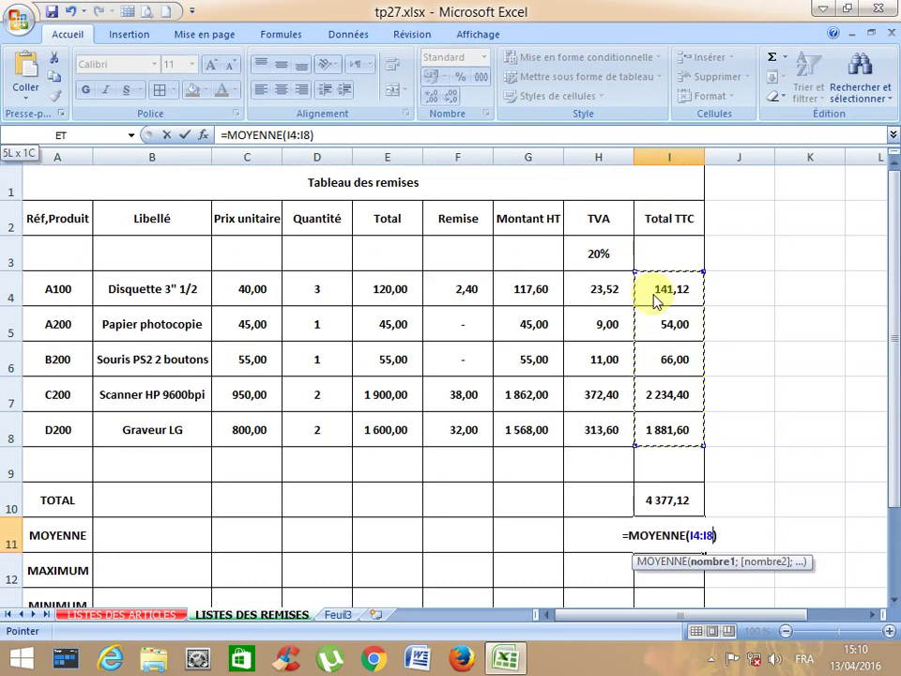
pyautogui.press('Return')
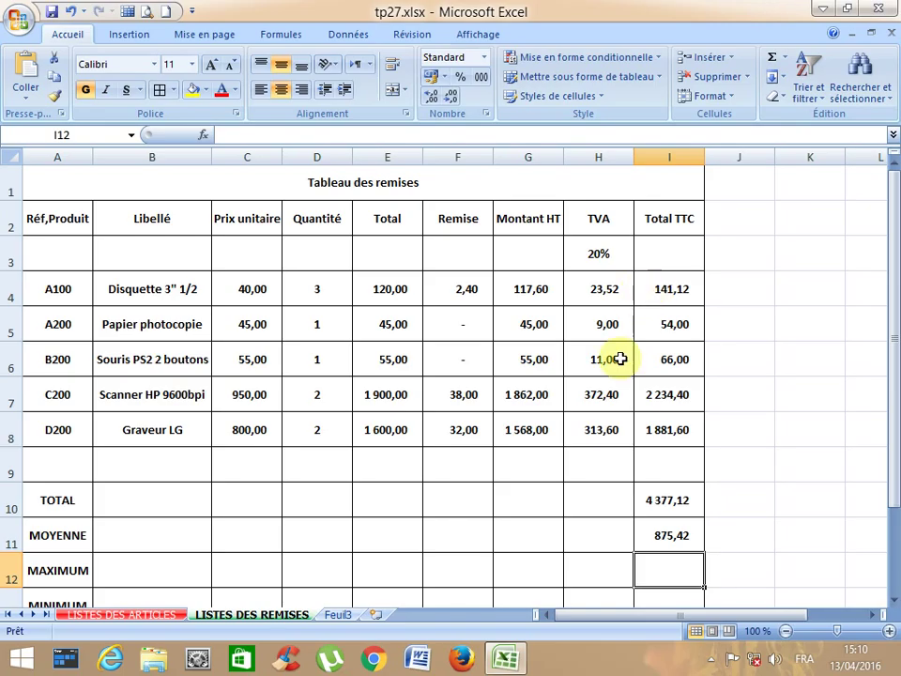
# Calculate the MAXIMUM of the Total TTC column in I12 with the Max function over I4:I8
pyautogui.click(785, 57)
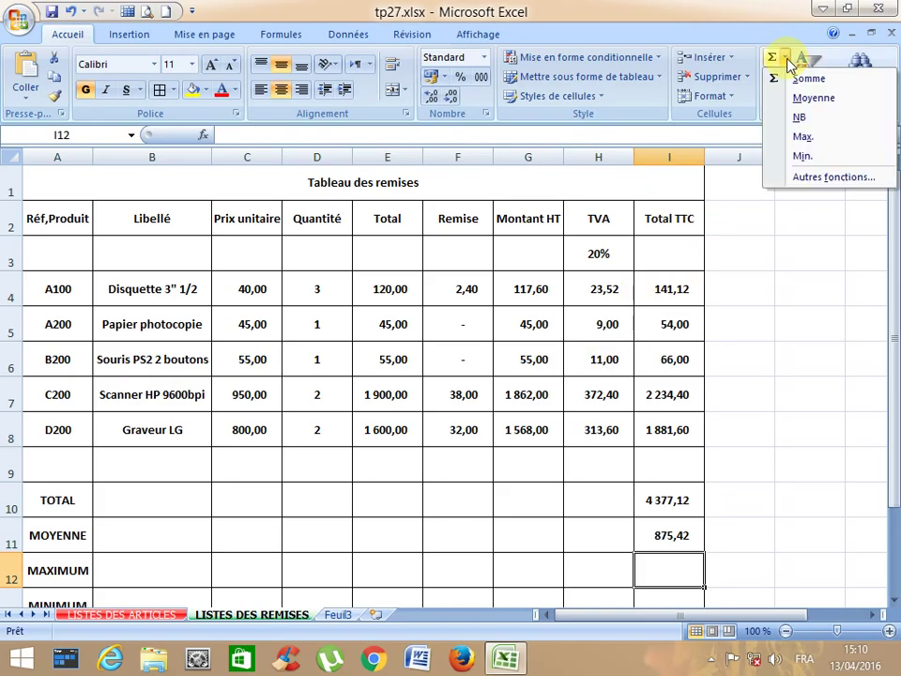
pyautogui.click(803, 138)
pyautogui.moveTo(674, 287); pyautogui.dragTo(670, 433)
pyautogui.press('Return')
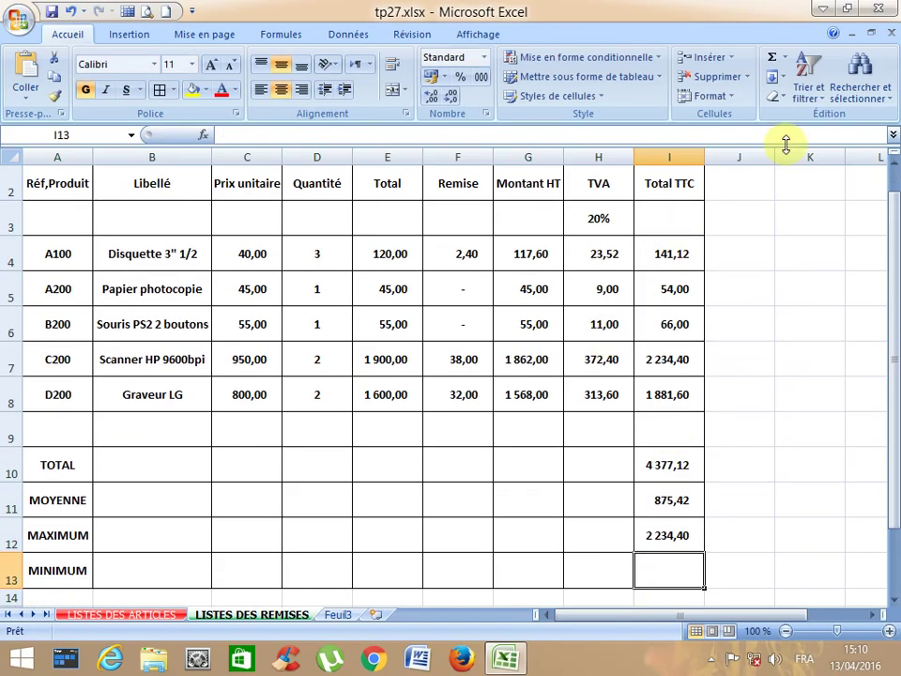
# Calculate the MINIMUM of the Total TTC column in I13 with =MIN(I4:I8)
pyautogui.click(784, 58)
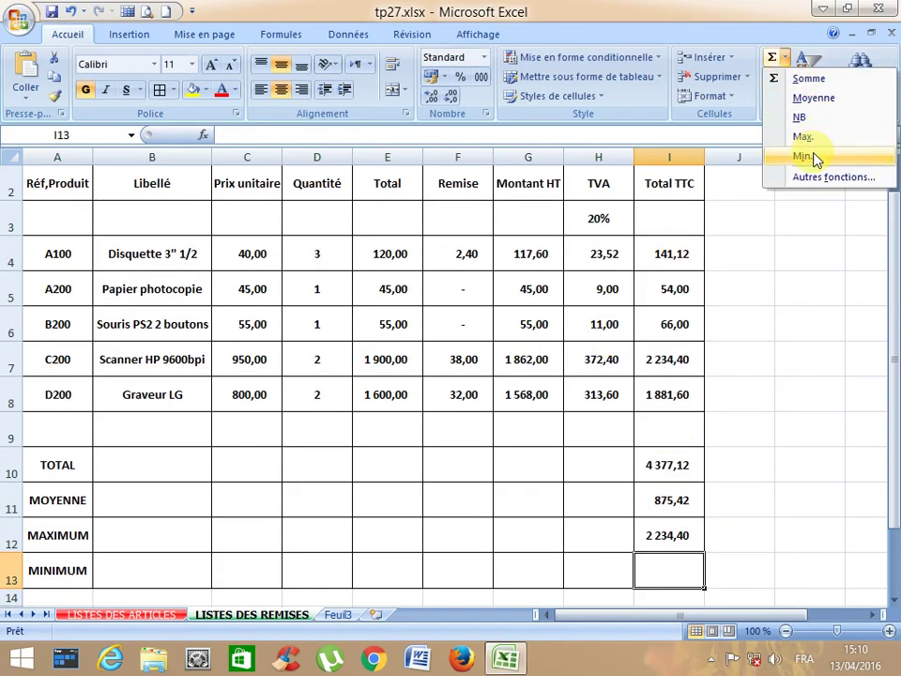
pyautogui.click(815, 157)
pyautogui.moveTo(663, 252); pyautogui.dragTo(664, 388)
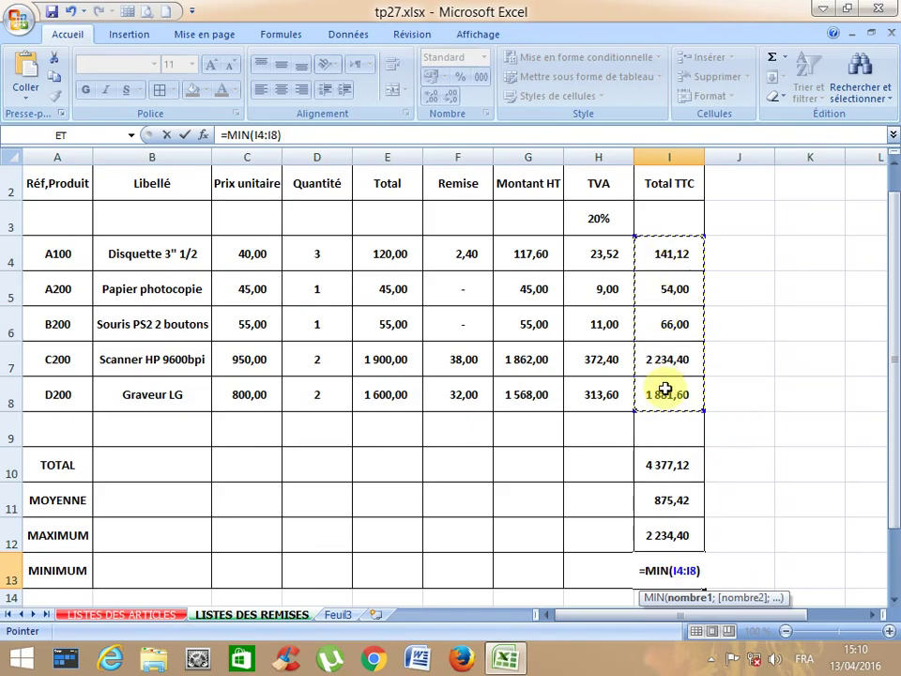
pyautogui.press('Return')
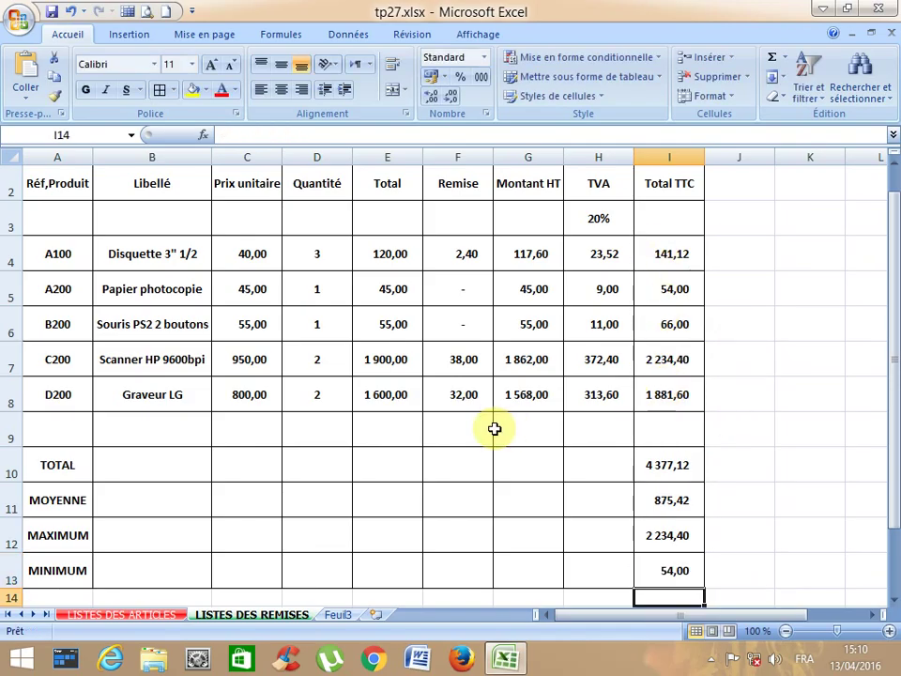
# Format the range A1:I13 as a table with headers, using the medium style with a red header and grey banded rows
pyautogui.scroll(1, 494, 429)
pyautogui.scroll(-1, 495, 429)
pyautogui.scroll(1, 494, 429)
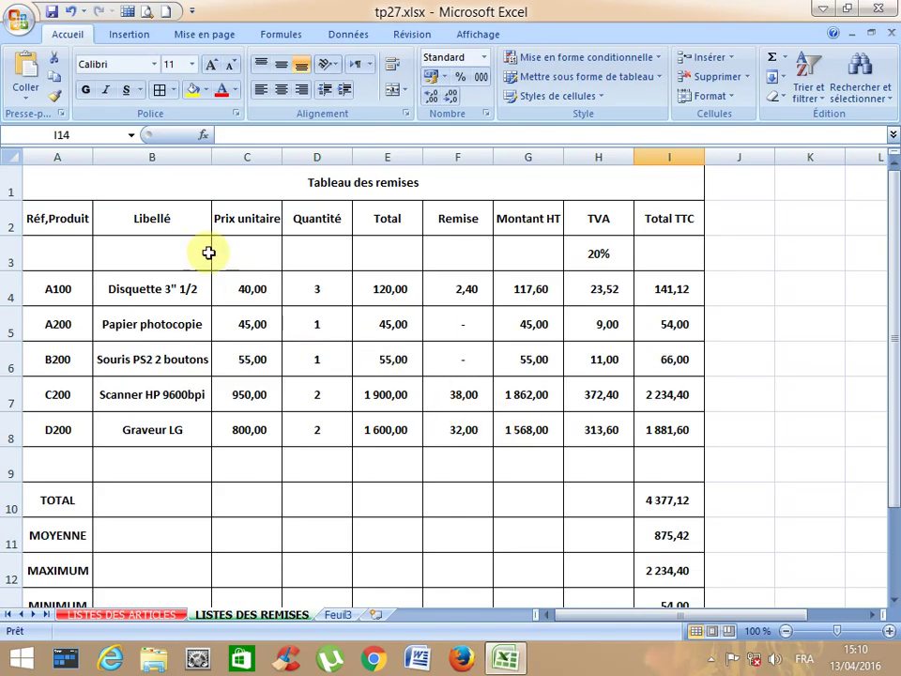
pyautogui.click(109, 187)
pyautogui.moveTo(109, 187)
pyautogui.mouseDown()
pyautogui.moveTo(108, 589)
pyautogui.moveTo(132, 617)
pyautogui.moveTo(181, 587)
pyautogui.moveTo(177, 566)
pyautogui.mouseUp()
pyautogui.scroll(1, 235, 507)
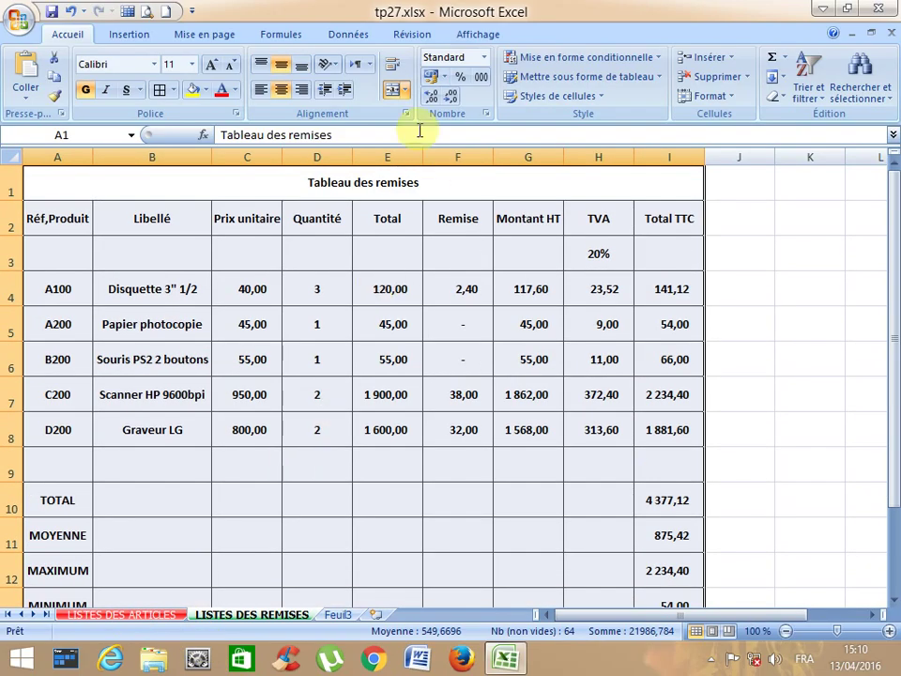
pyautogui.click(657, 83)
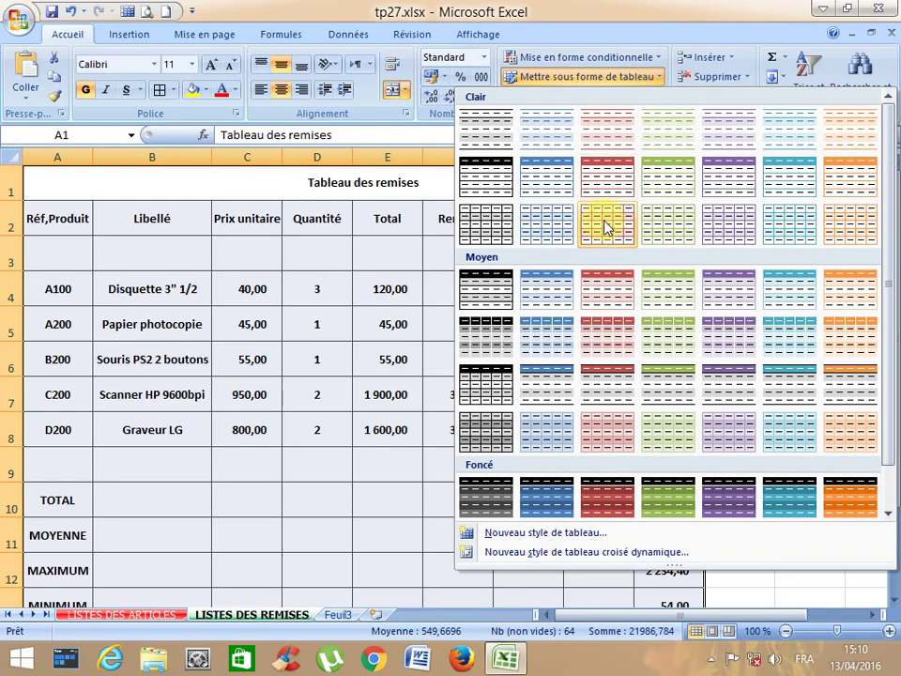
pyautogui.click(615, 394)
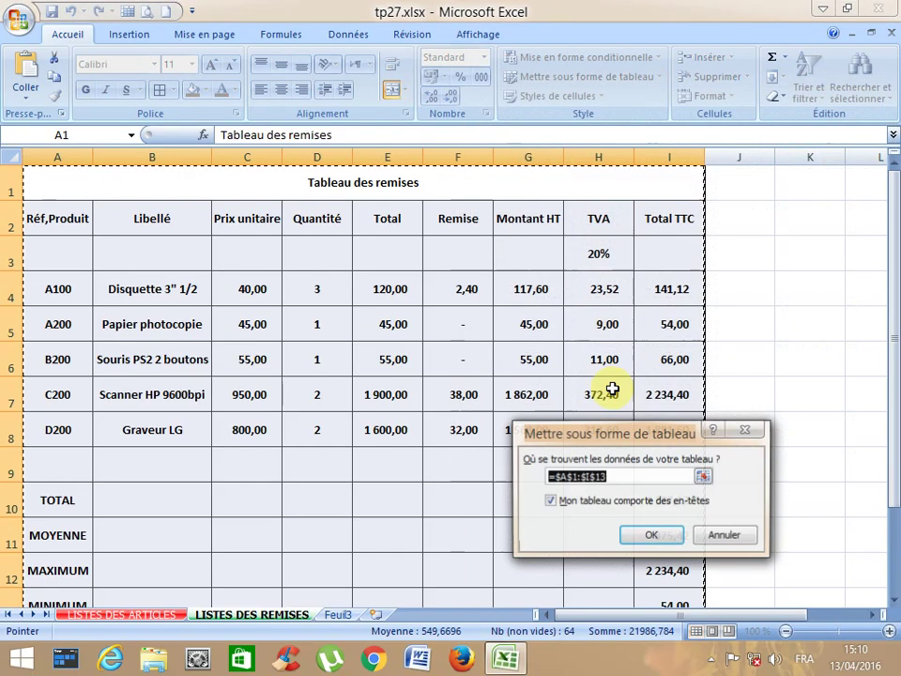
pyautogui.click(651, 535)
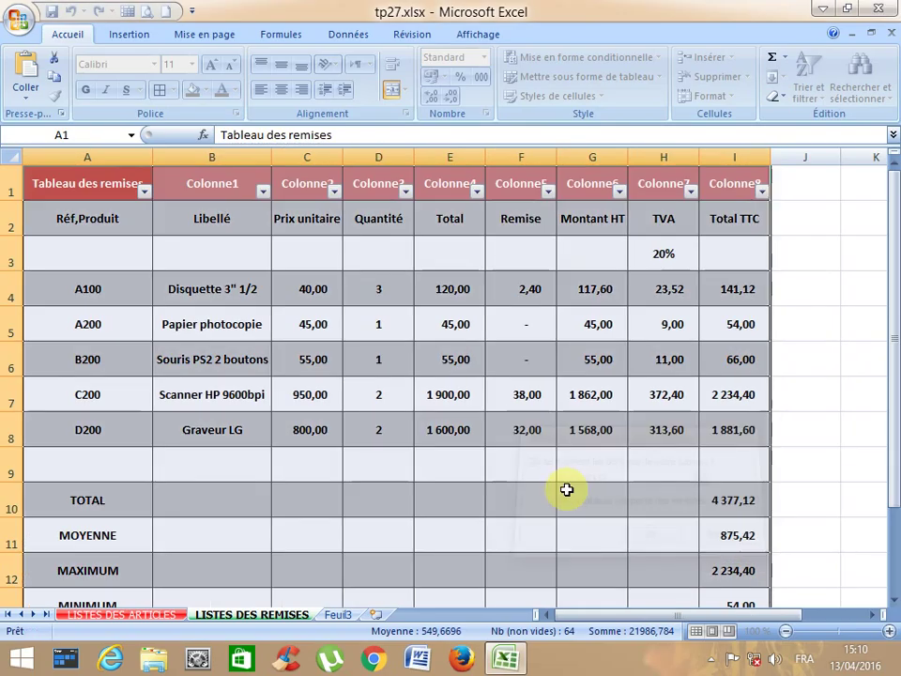
pyautogui.click(511, 432)
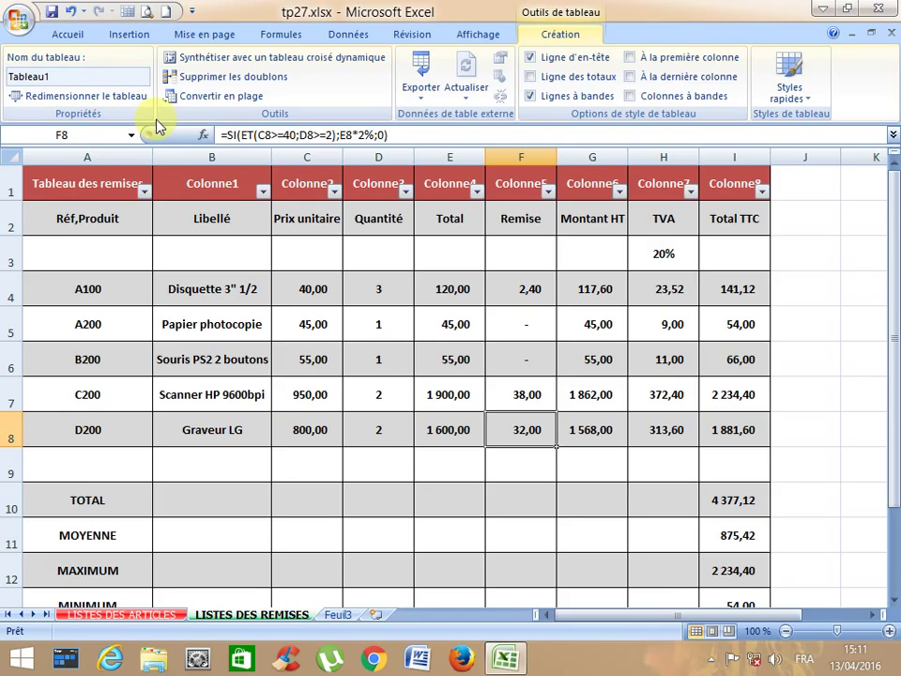
pyautogui.click(72, 41)
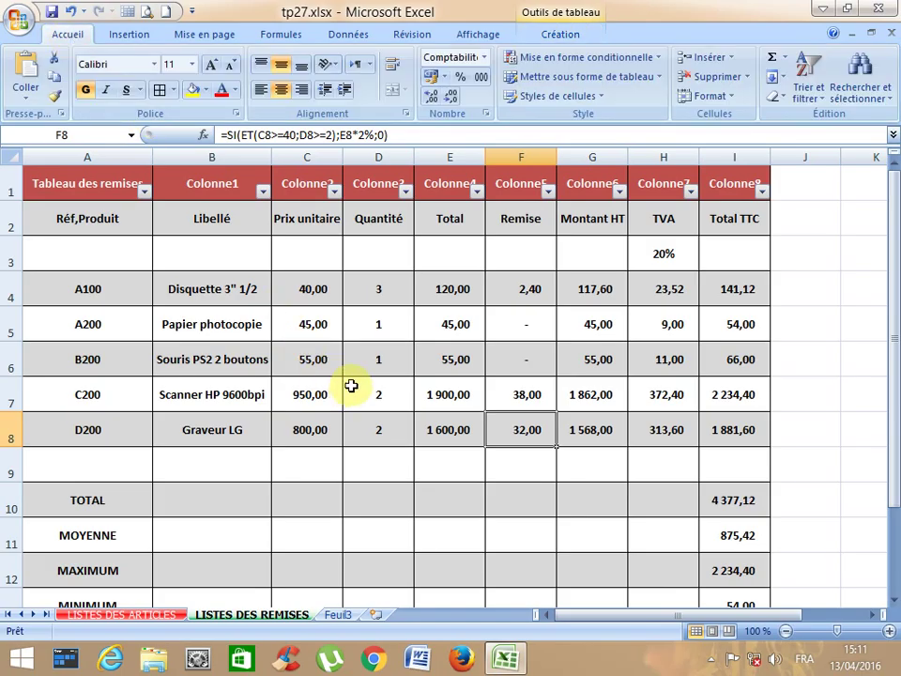
pyautogui.click(327, 364)
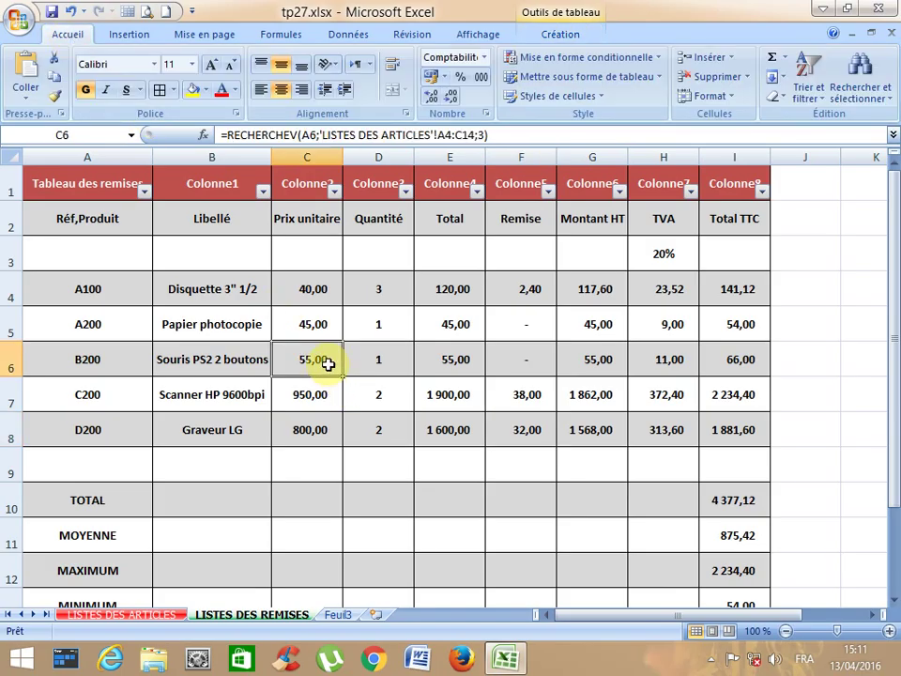